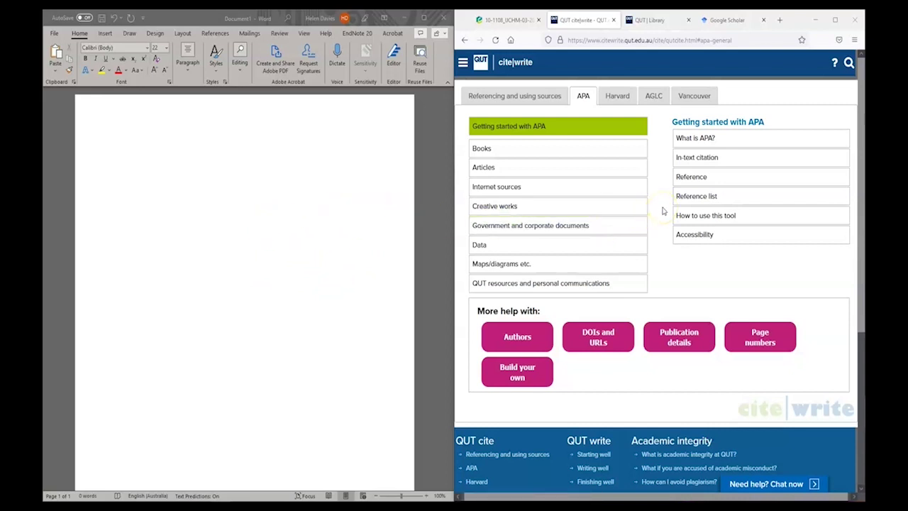
Open the cite|write APA guide for electronic articles and review its reference templates for articles with and without a DOI
click(507, 20)
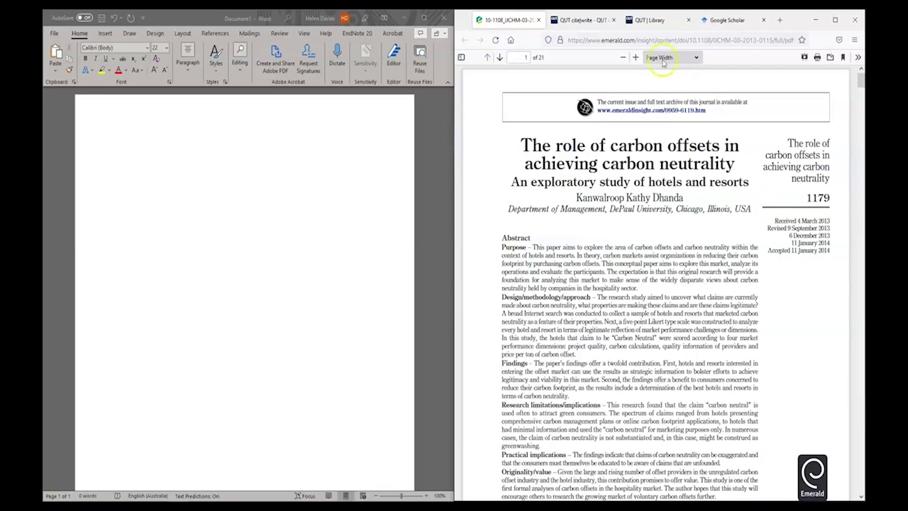
click(585, 20)
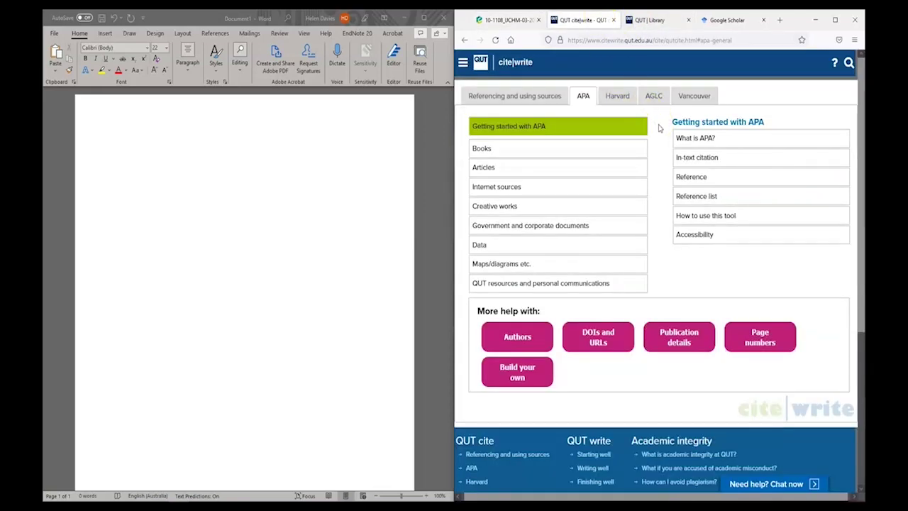
click(598, 168)
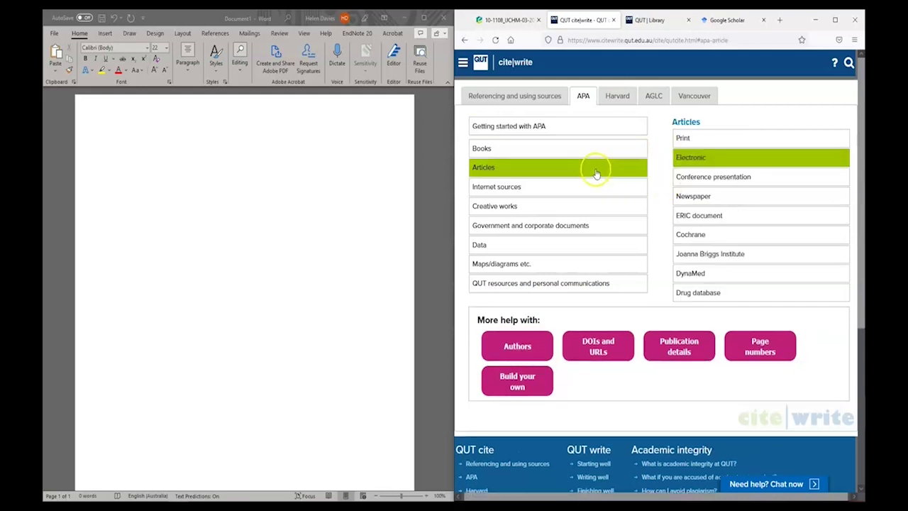
click(692, 158)
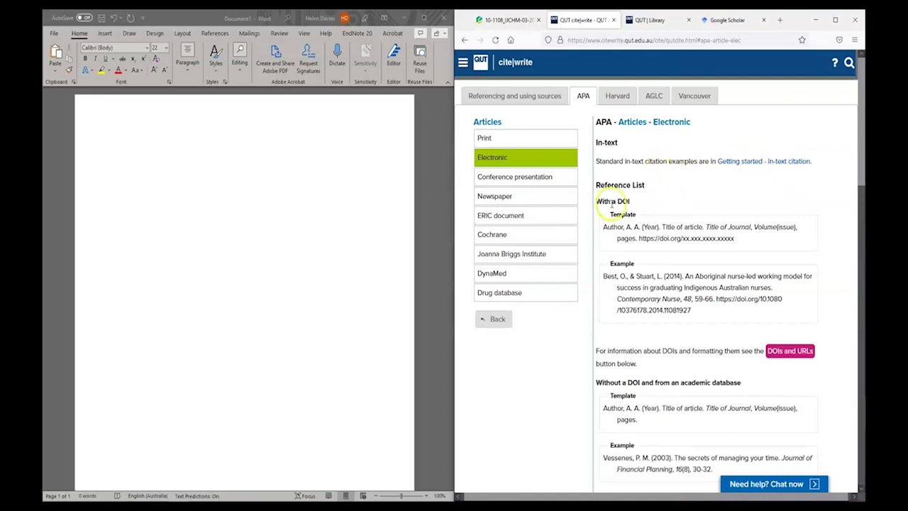
scroll(843, 248, down, 1)
scroll(843, 248, down, 2)
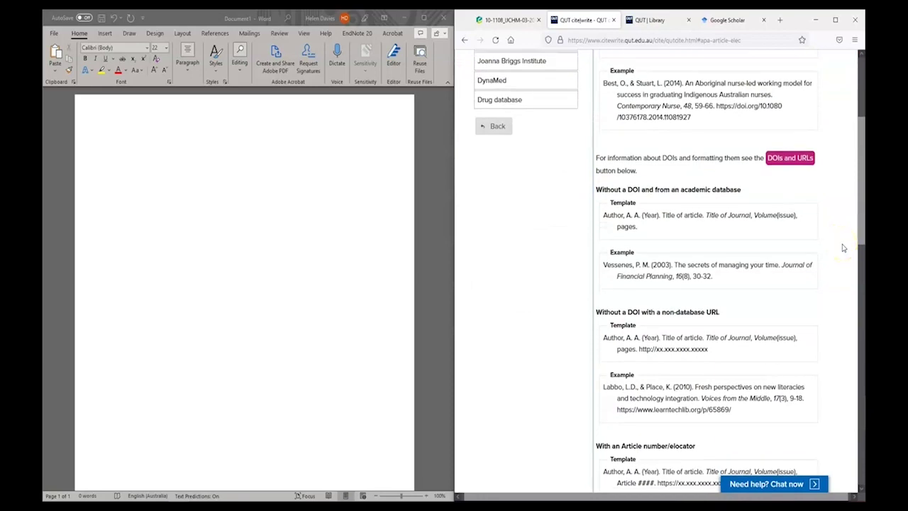
scroll(842, 248, down, 1)
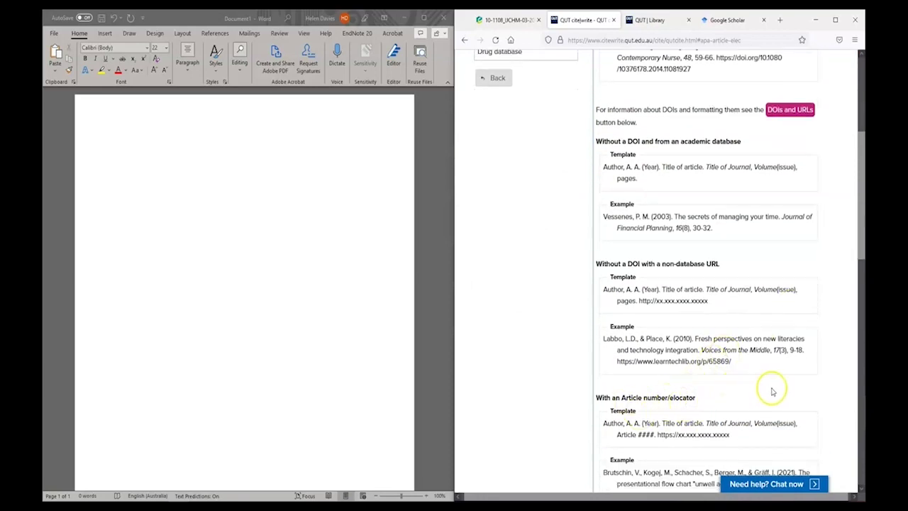
scroll(825, 379, up, 4)
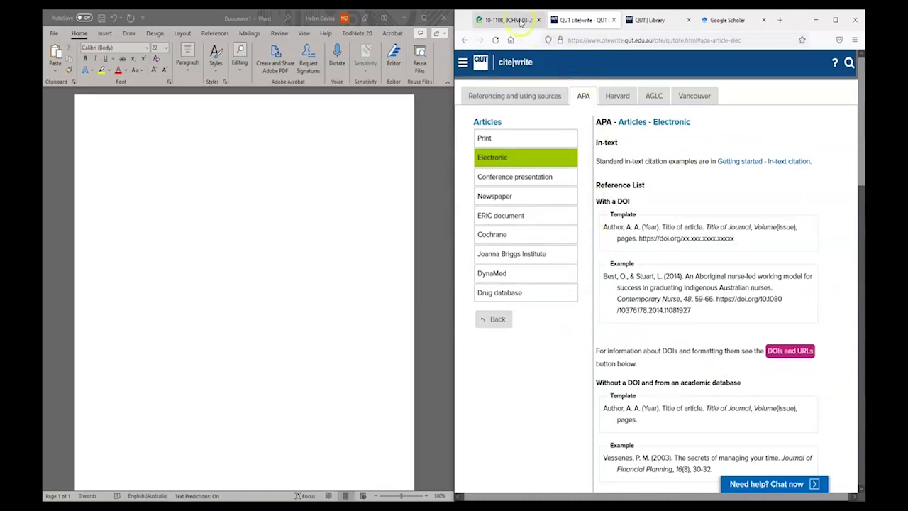
Examine the first page of the article PDF for its author, title, journal, volume, issue, page range and DOI
click(505, 20)
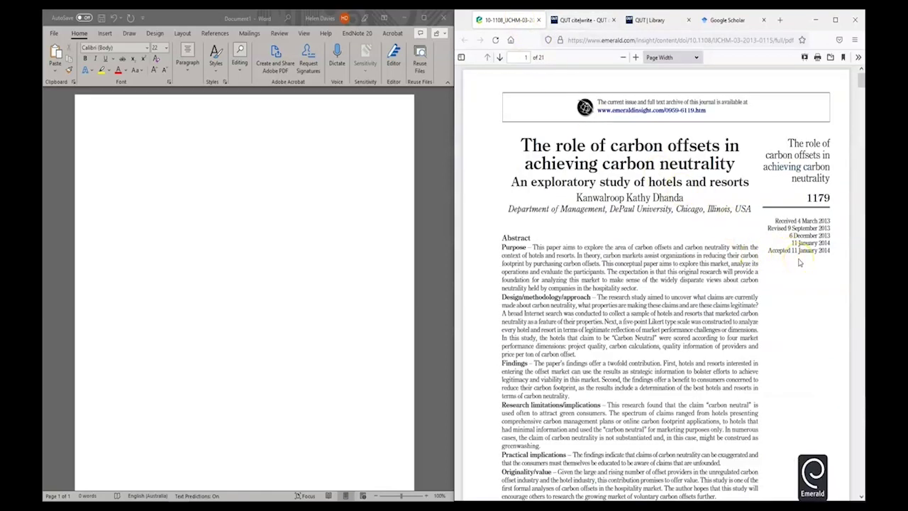
scroll(799, 263, down, 5)
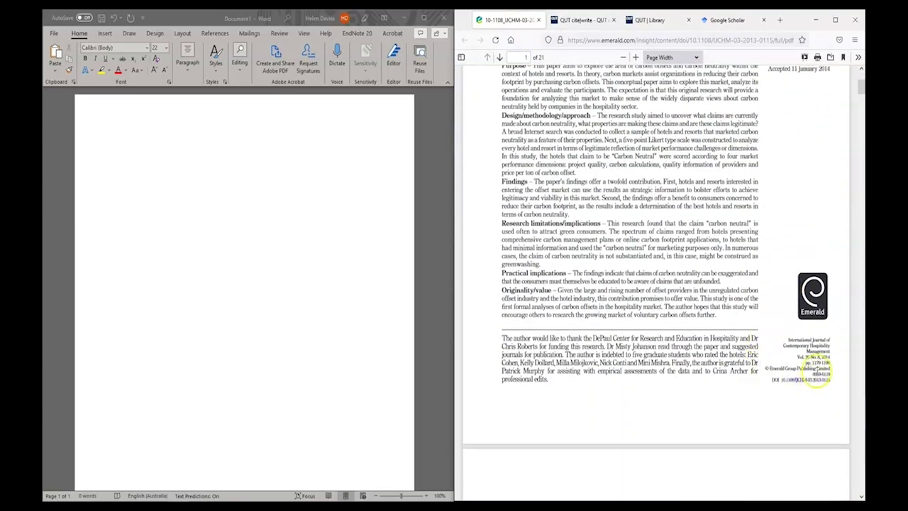
scroll(818, 378, up, 1)
scroll(818, 379, up, 6)
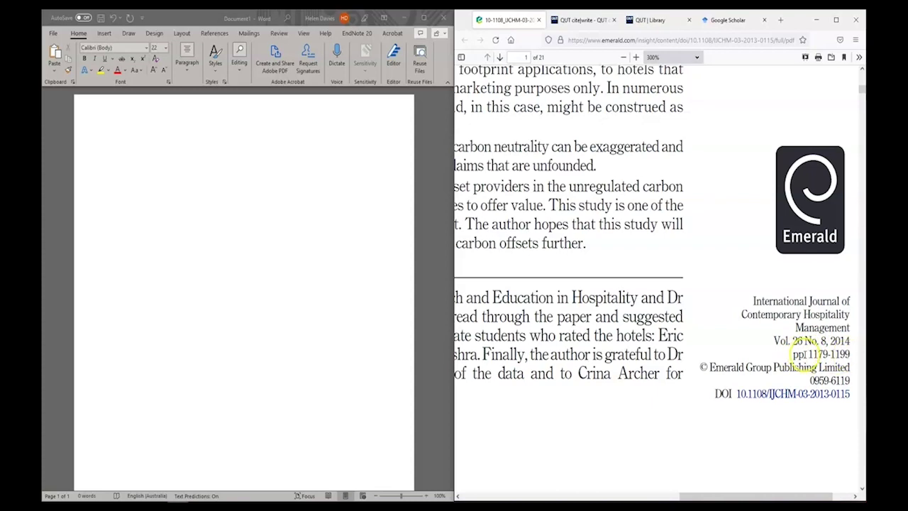
scroll(756, 346, down, 6)
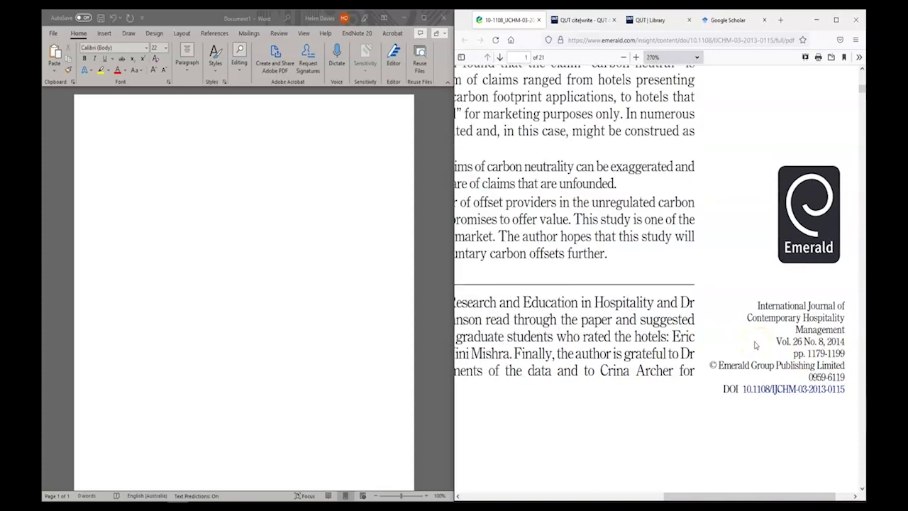
scroll(756, 346, up, 5)
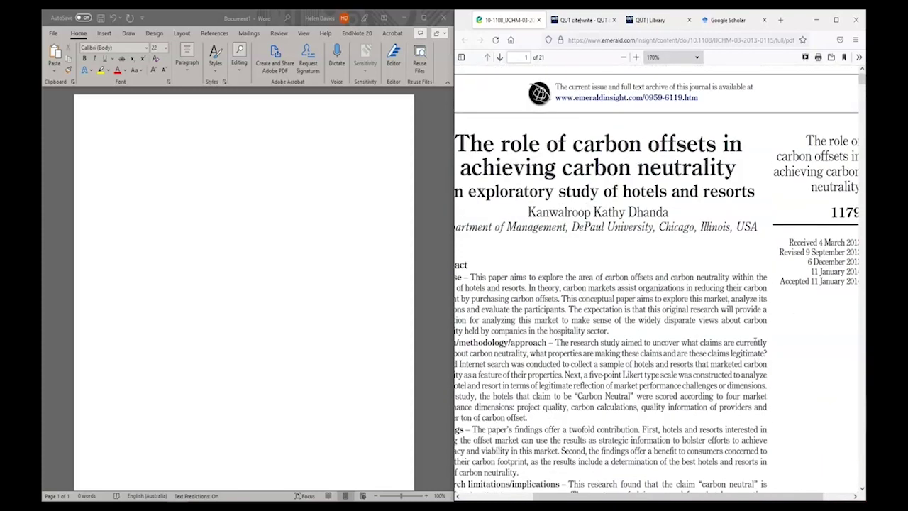
scroll(755, 343, down, 1)
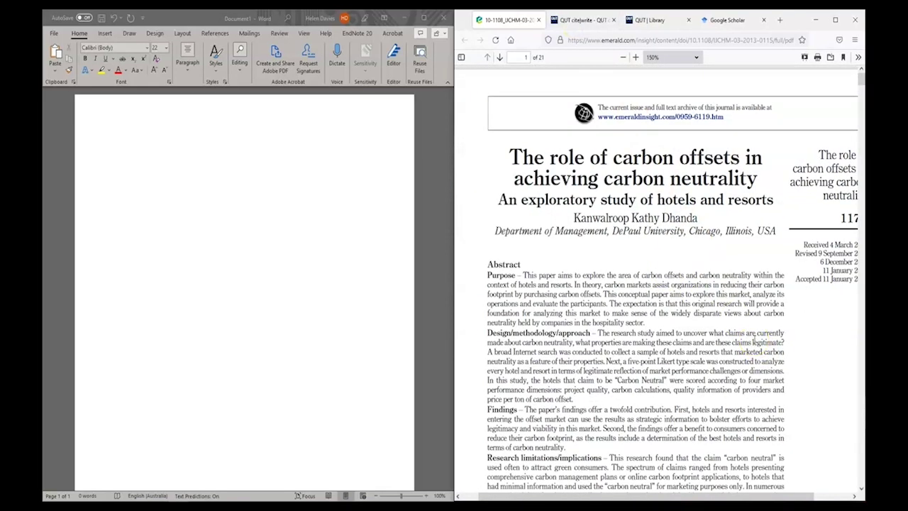
Copy the APA "With a DOI" electronic article template from cite|write and paste it into the blank Word document
click(582, 20)
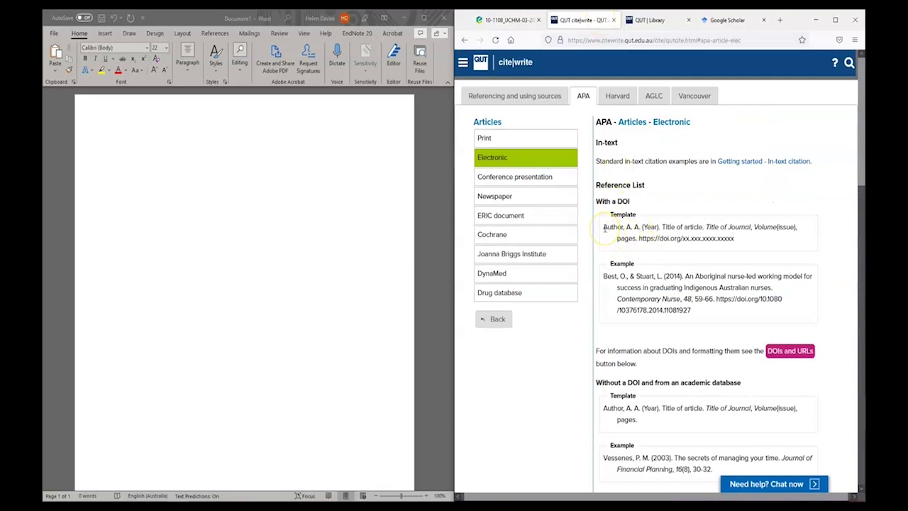
drag(604, 227, 737, 242)
key(ctrl+c)
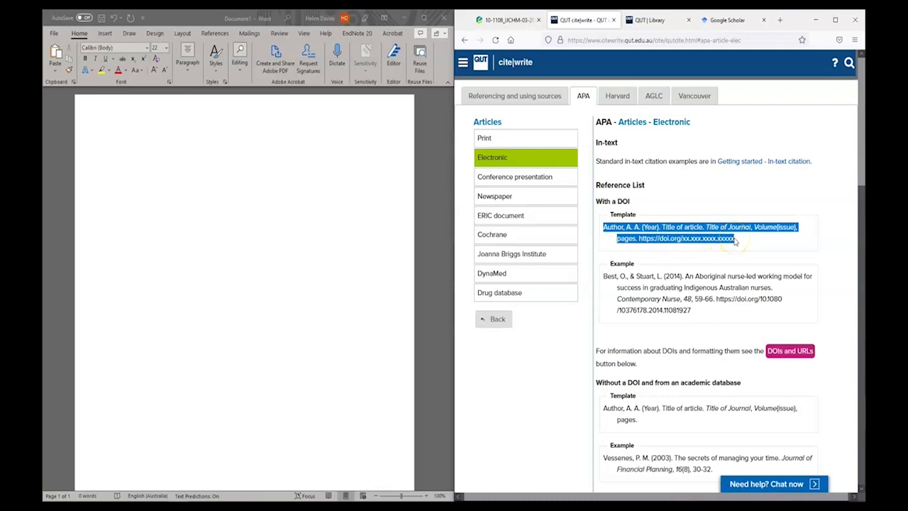
click(136, 152)
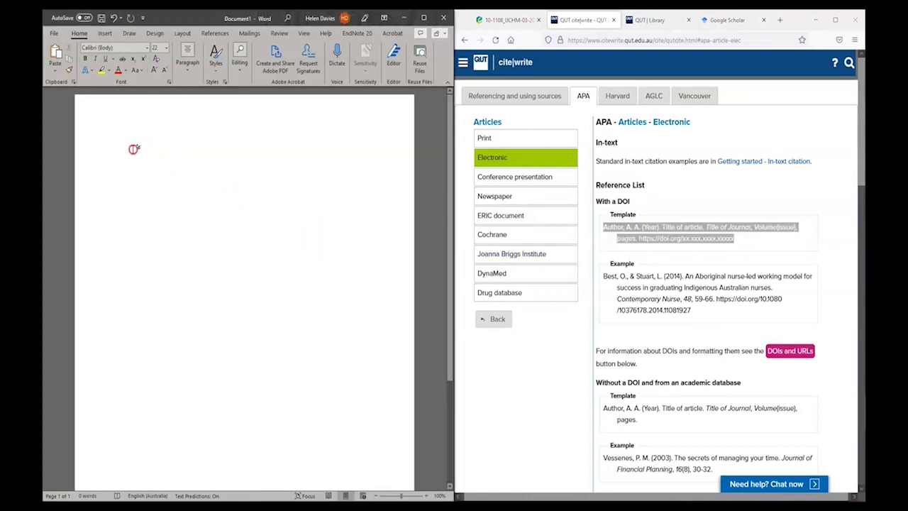
right_click(134, 149)
click(169, 213)
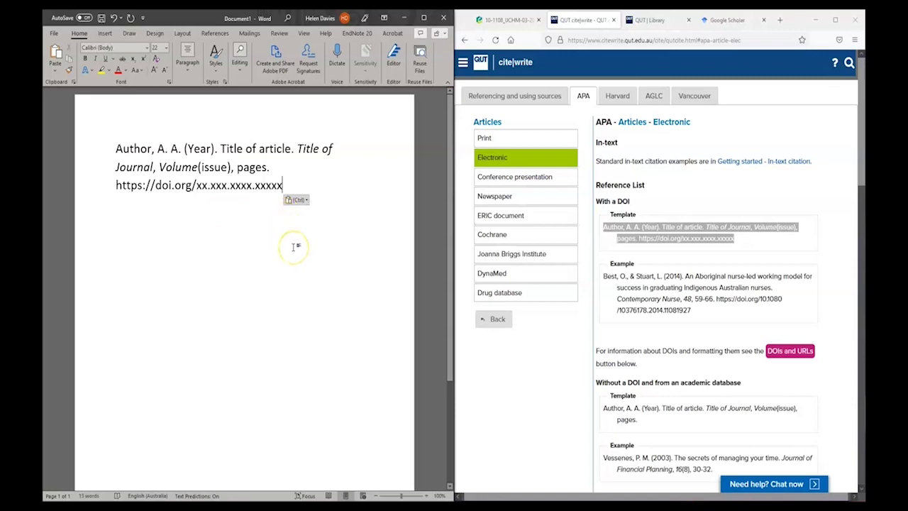
click(635, 224)
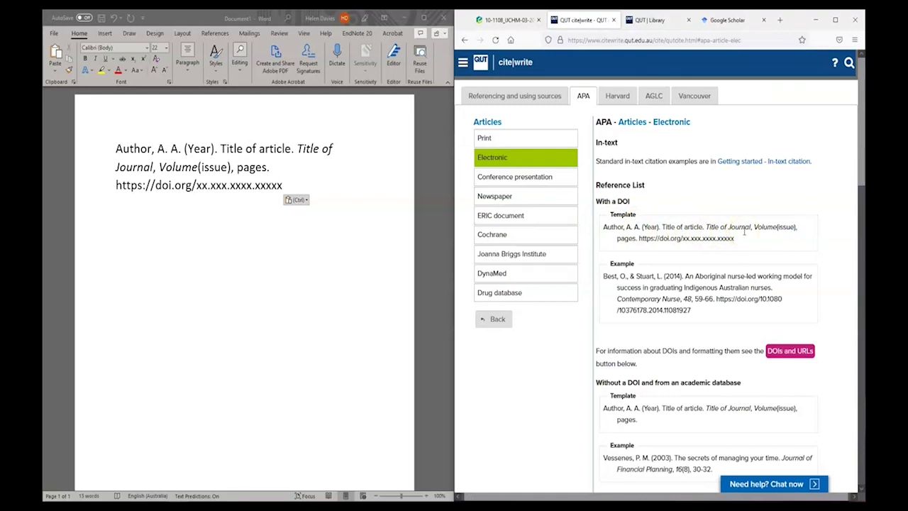
click(708, 228)
click(302, 170)
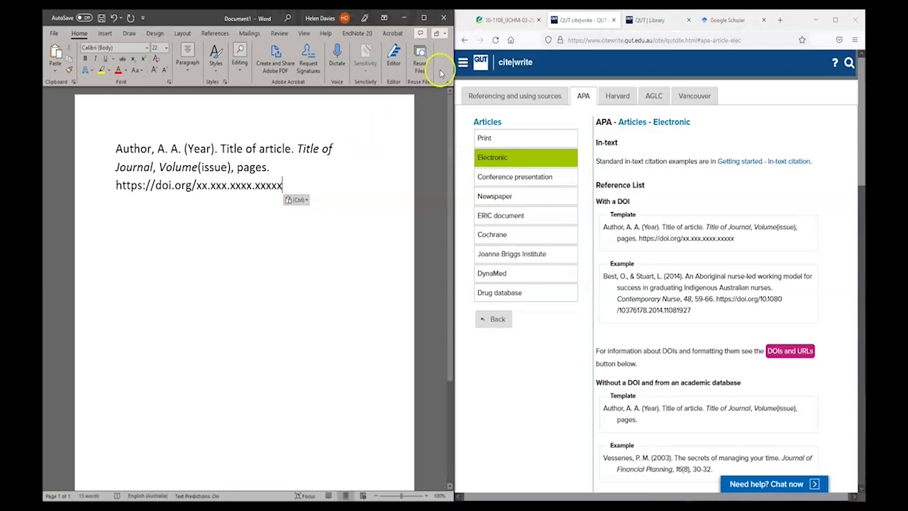
Bring up the article PDF for reference and replace the Year placeholder in the Word template with 2014
click(505, 20)
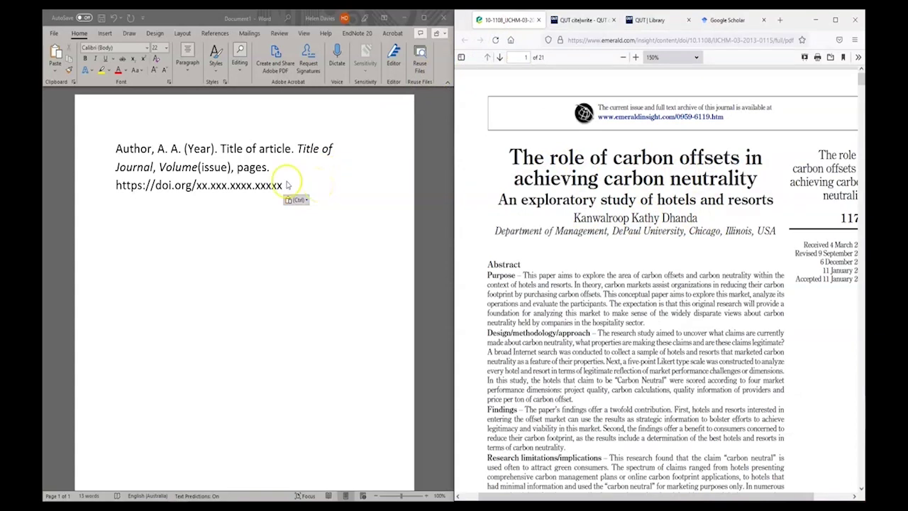
click(211, 155)
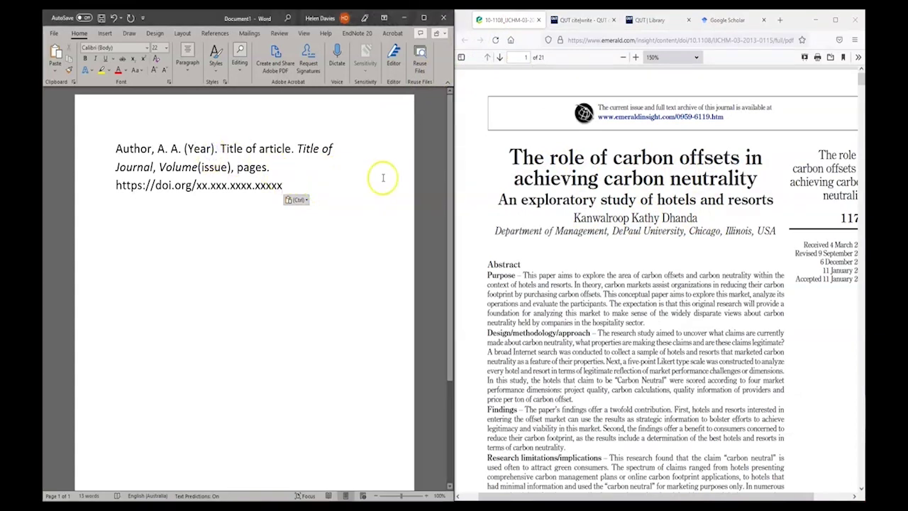
key(BackSpace)
key(BackSpace)
key(BackSpace)
key(BackSpace)
text(2014)
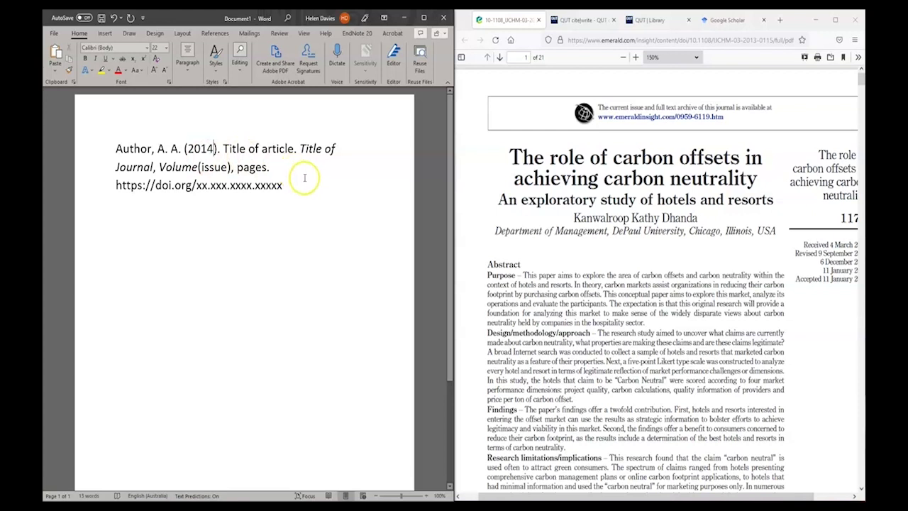
Restore the word "Year" in the parentheses of the pasted reference template
key(BackSpace)
key(BackSpace)
key(BackSpace)
key(BackSpace)
text(Year)
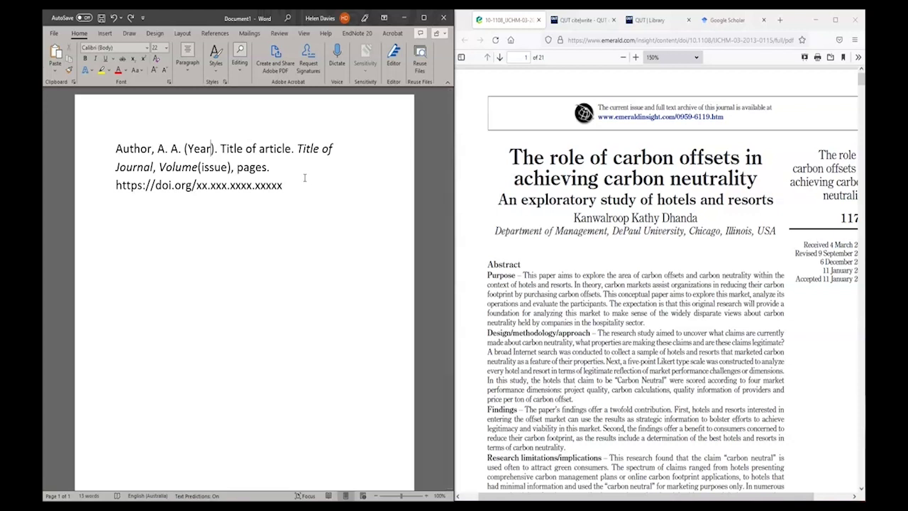
Copy the article's full title and subtitle from the PDF and search the QUT Library for it
click(518, 160)
drag(518, 159, 773, 203)
key(ctrl+c)
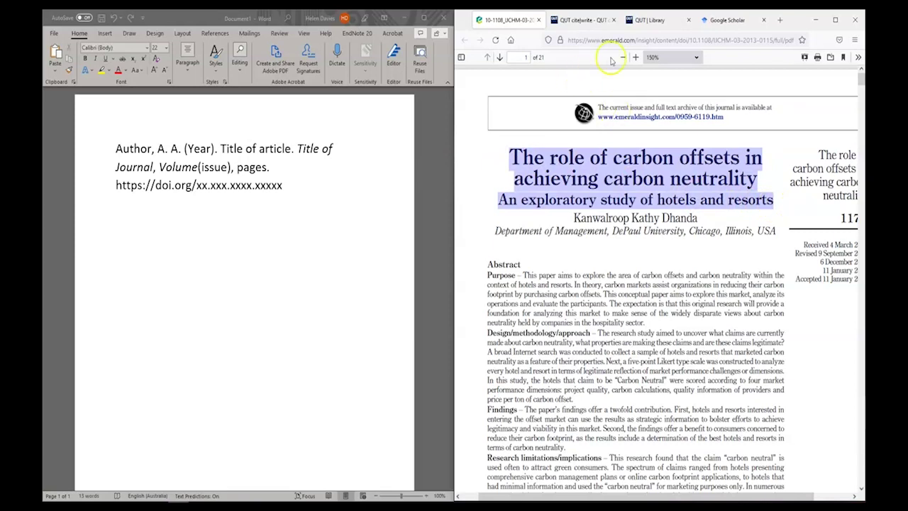
click(658, 25)
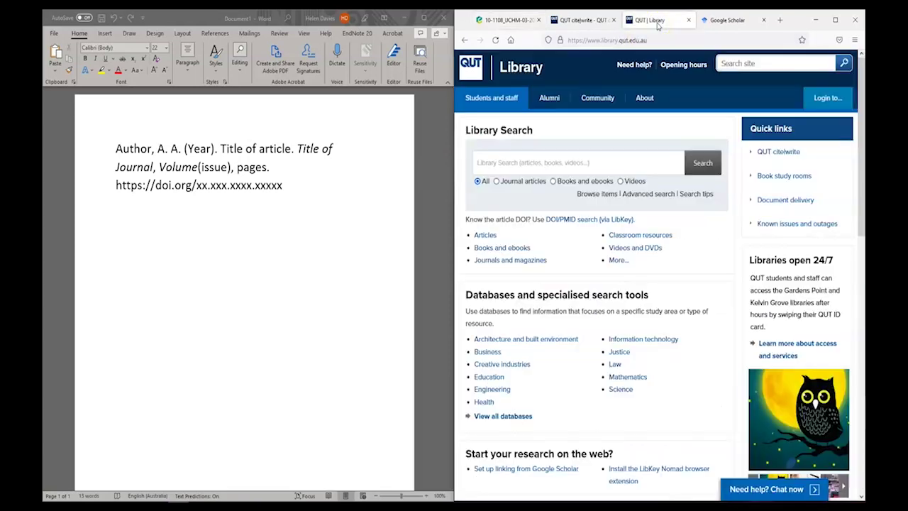
click(534, 165)
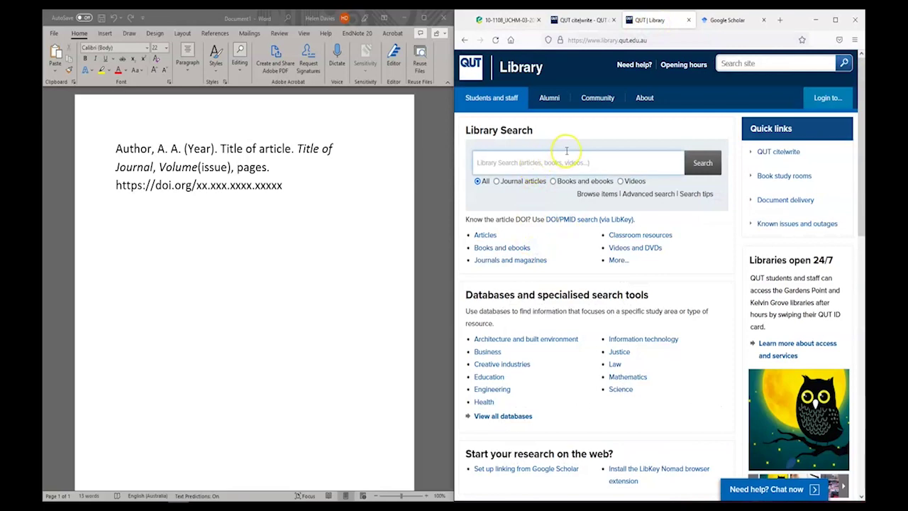
key(ctrl+v)
key(Return)
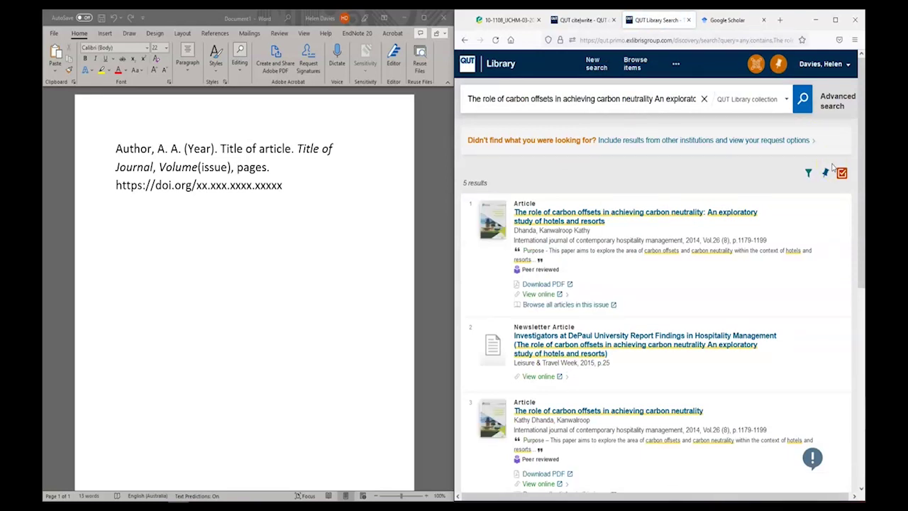
Search Google Scholar for the same copied article title
click(727, 20)
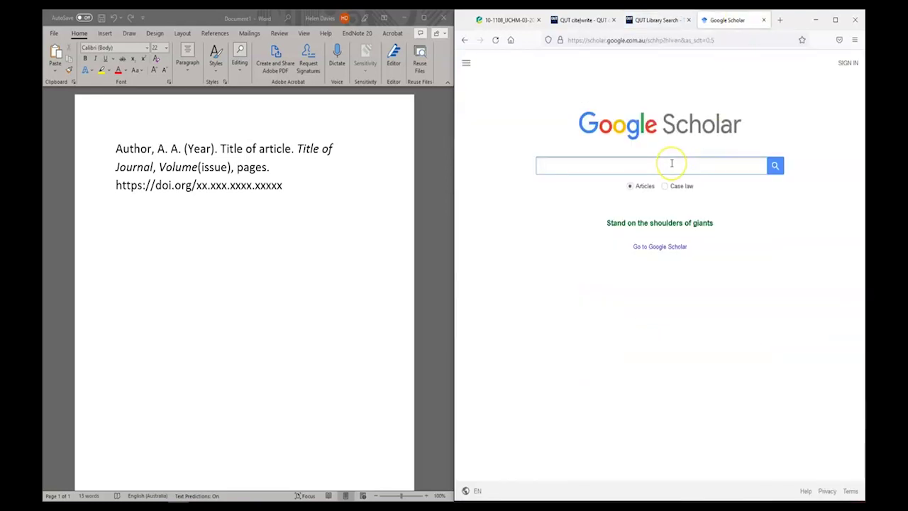
key(ctrl+v)
key(Return)
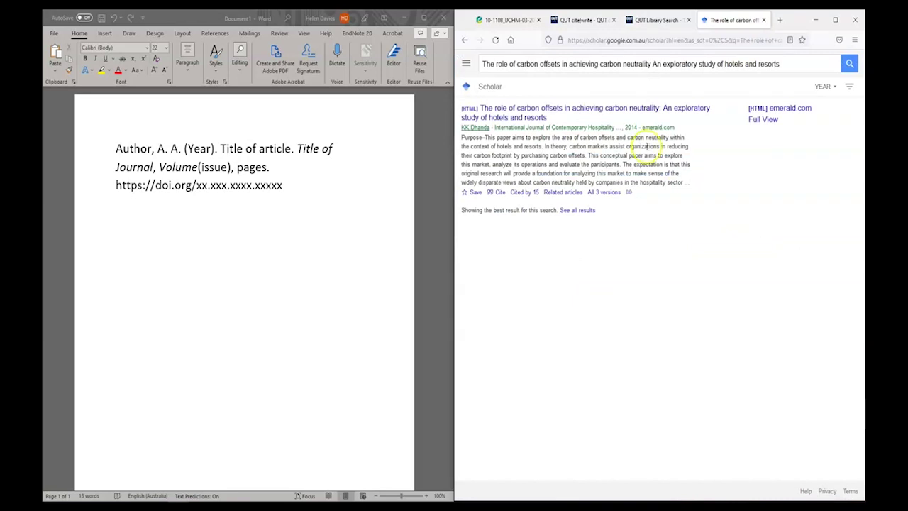
Open the first article record in the QUT Library results, generate its APA (7th) citation and copy it to the clipboard
click(650, 21)
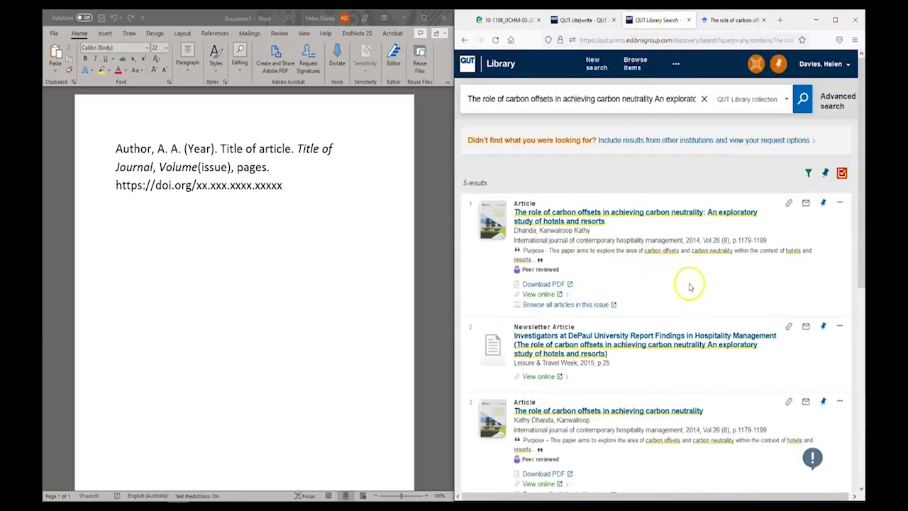
click(734, 226)
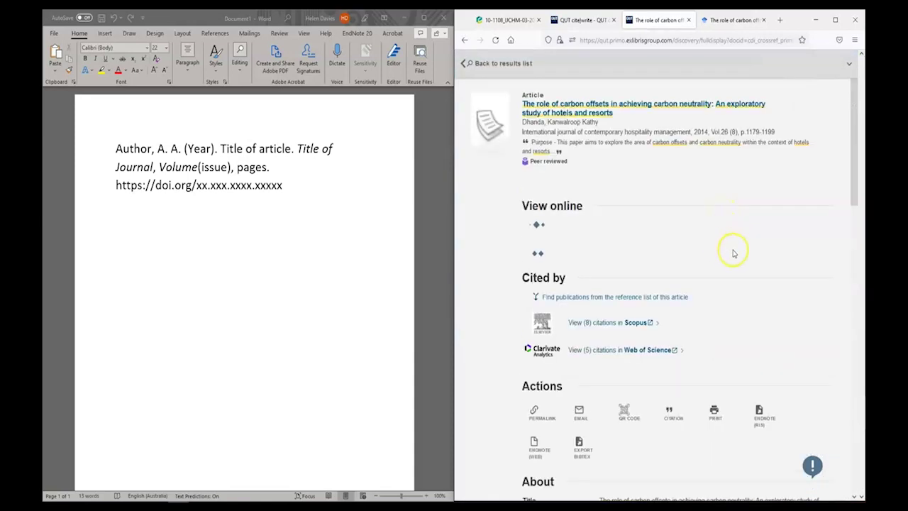
scroll(734, 253, down, 3)
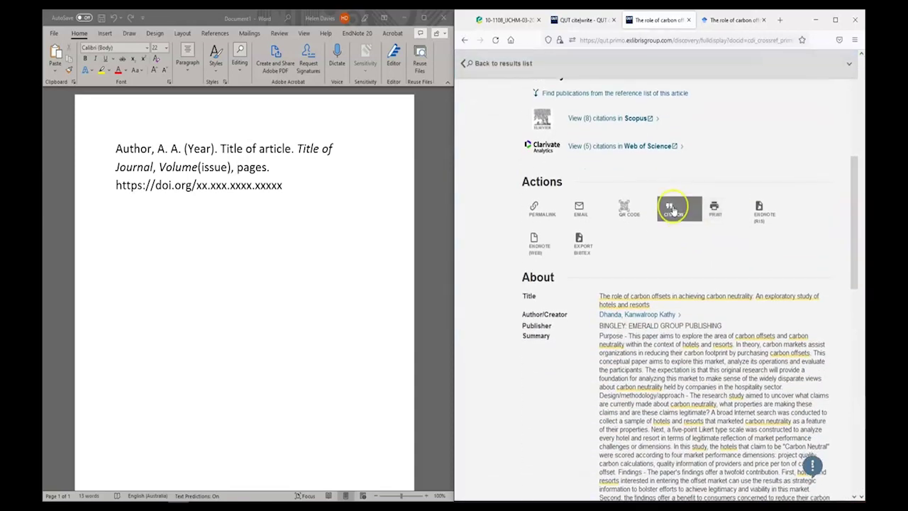
click(672, 209)
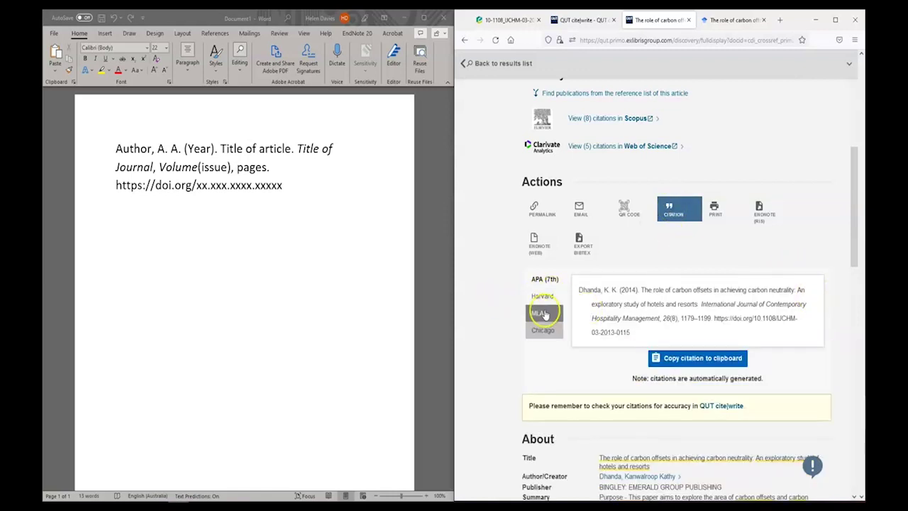
click(723, 351)
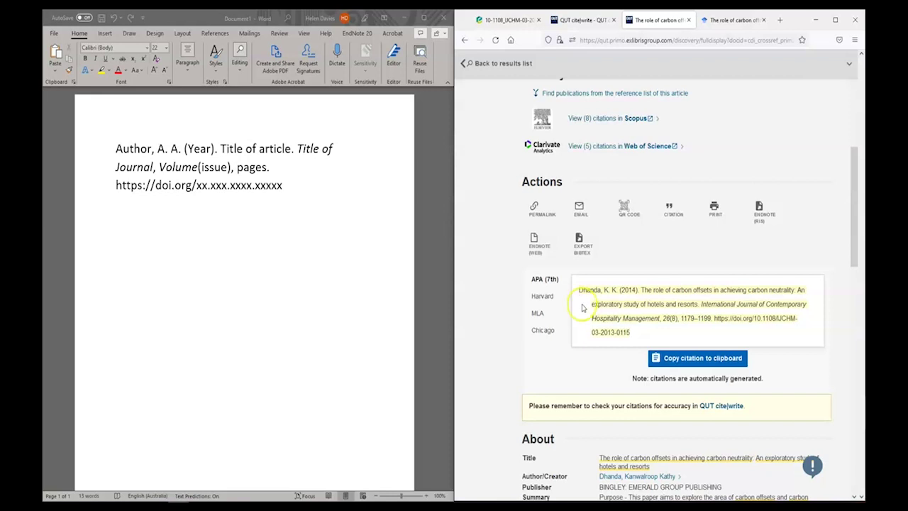
Open the article's citation formats in Google Scholar and copy the complete APA citation
click(743, 40)
click(742, 21)
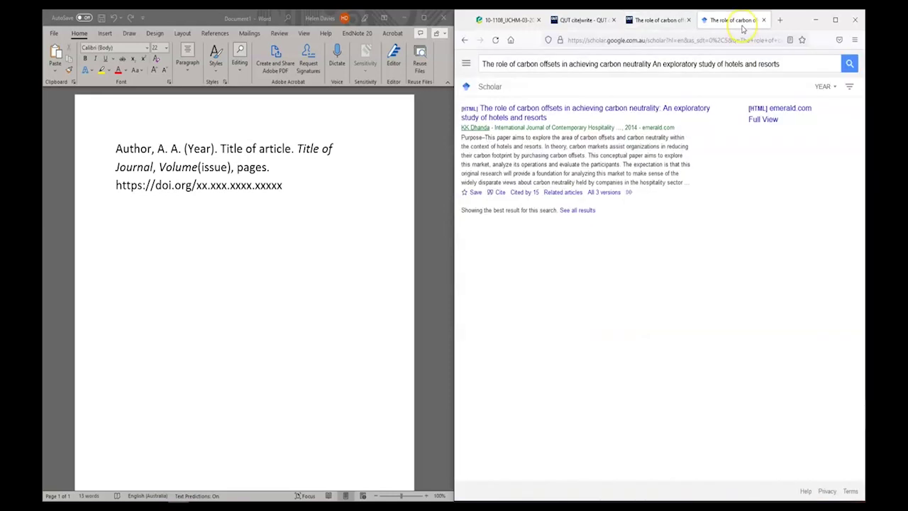
click(501, 193)
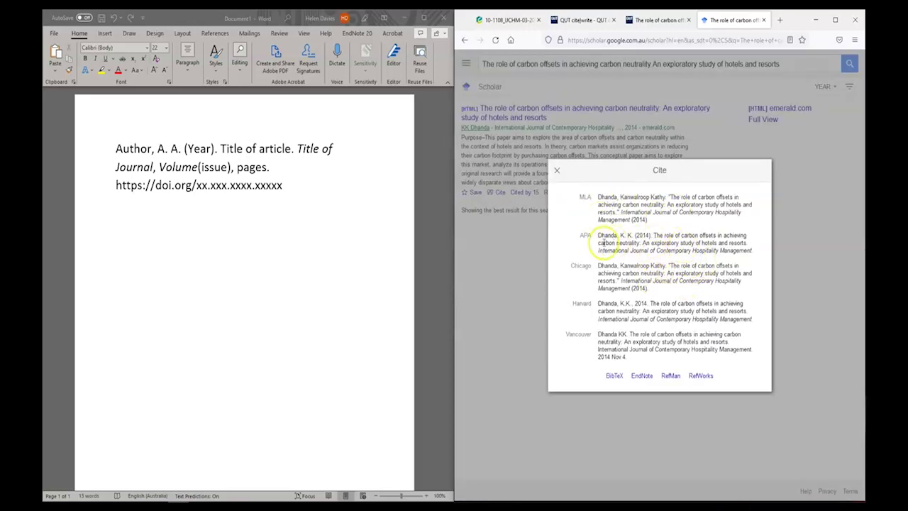
drag(598, 236, 754, 254)
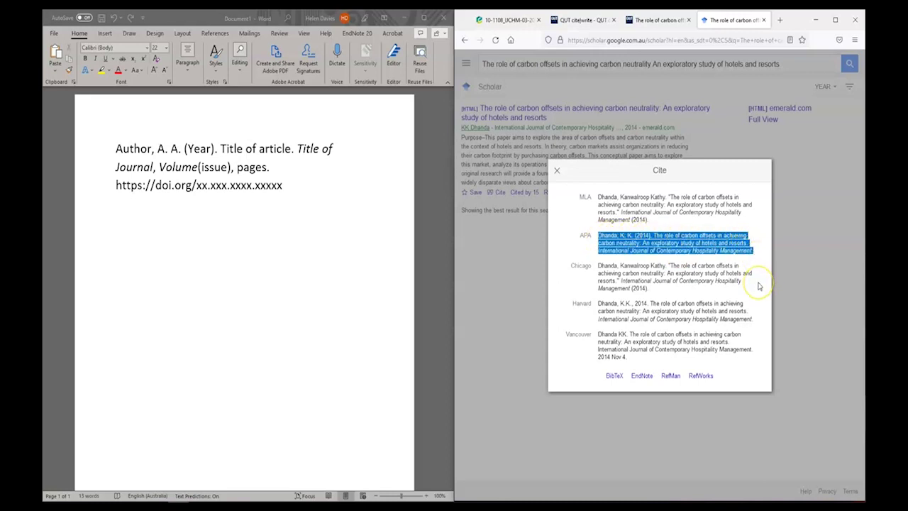
Switch to Word and paste the copied APA citation on a new line below the reference template, keeping its italics
click(141, 206)
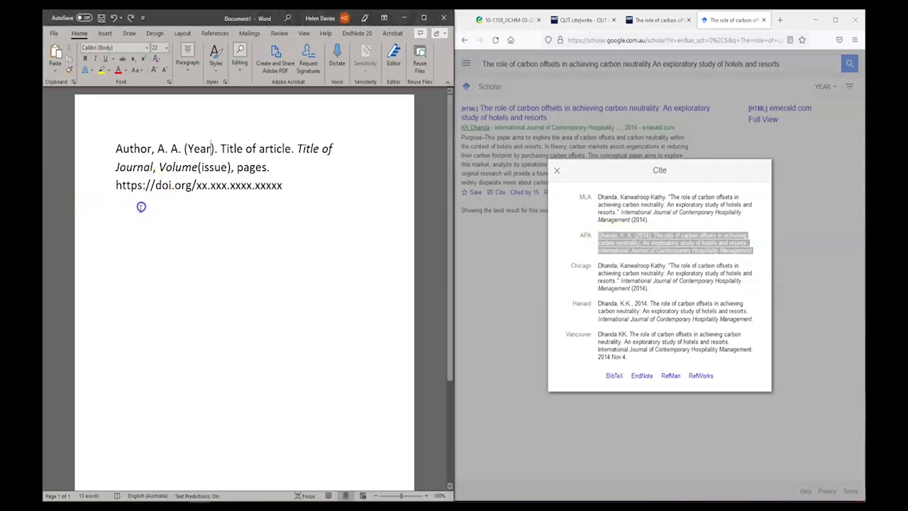
click(291, 187)
key(Return)
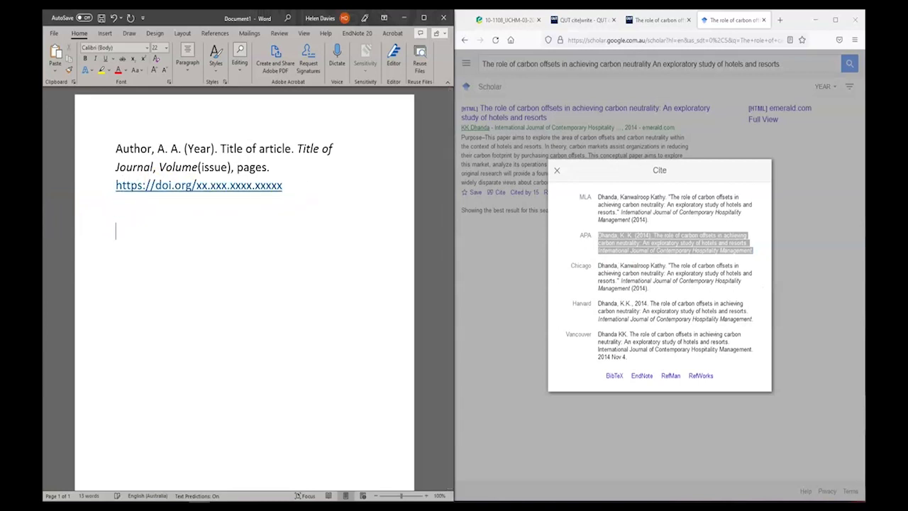
right_click(138, 233)
click(170, 300)
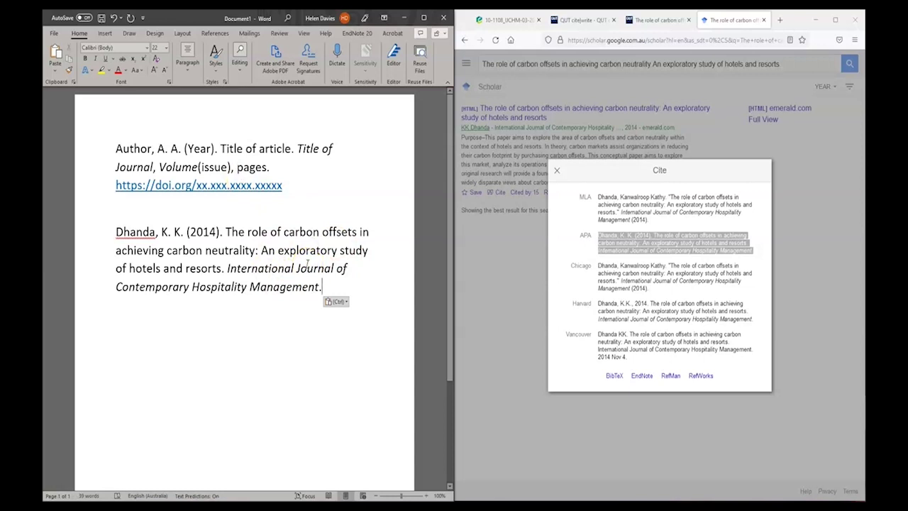
Check the pasted citation against the article PDF, examining the author name, year, title and the publication details on its first page
click(505, 19)
click(683, 203)
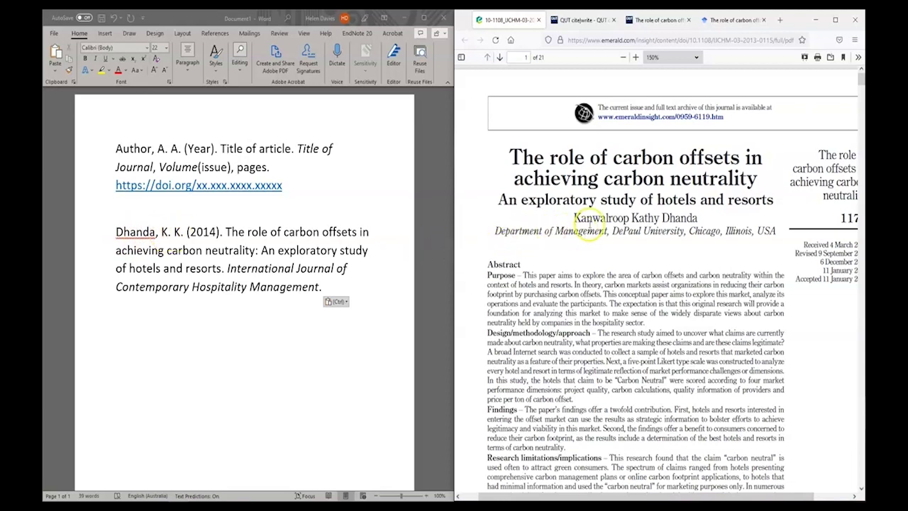
drag(710, 217, 665, 213)
click(665, 225)
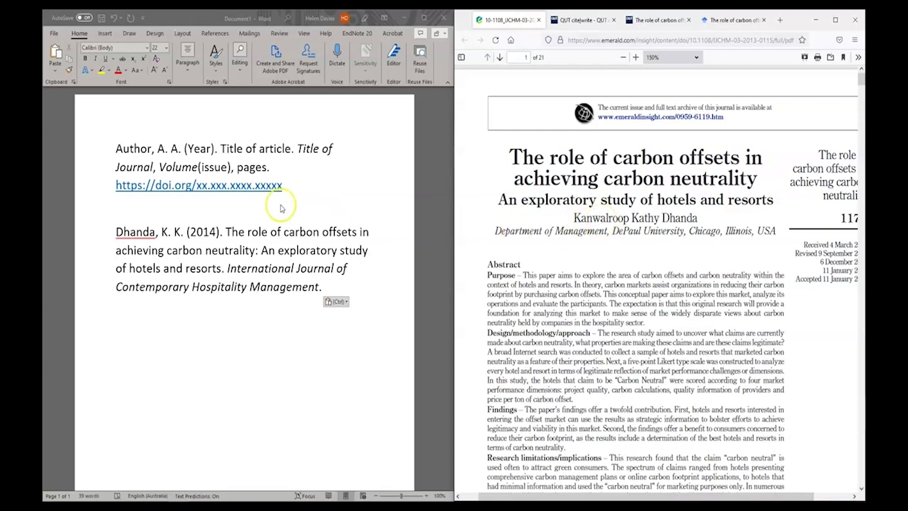
click(203, 232)
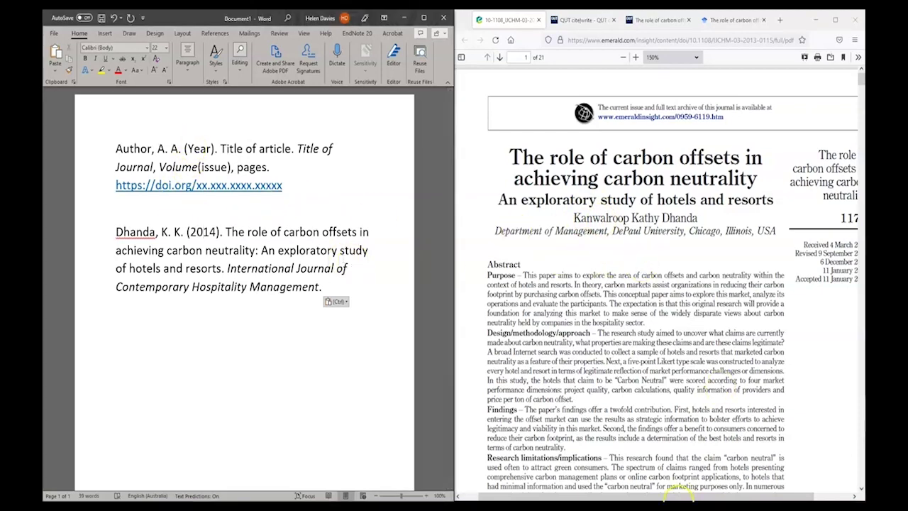
click(720, 398)
scroll(720, 398, right, 2)
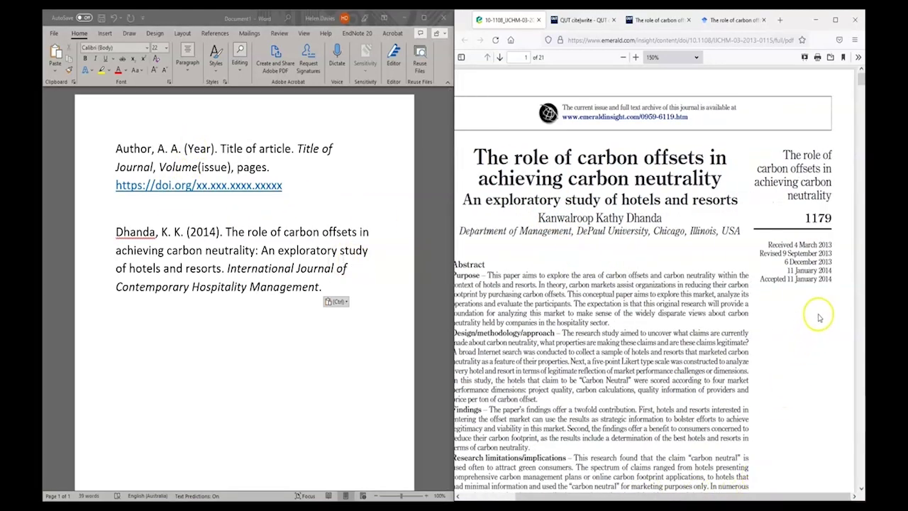
scroll(822, 307, down, 5)
scroll(821, 307, down, 1)
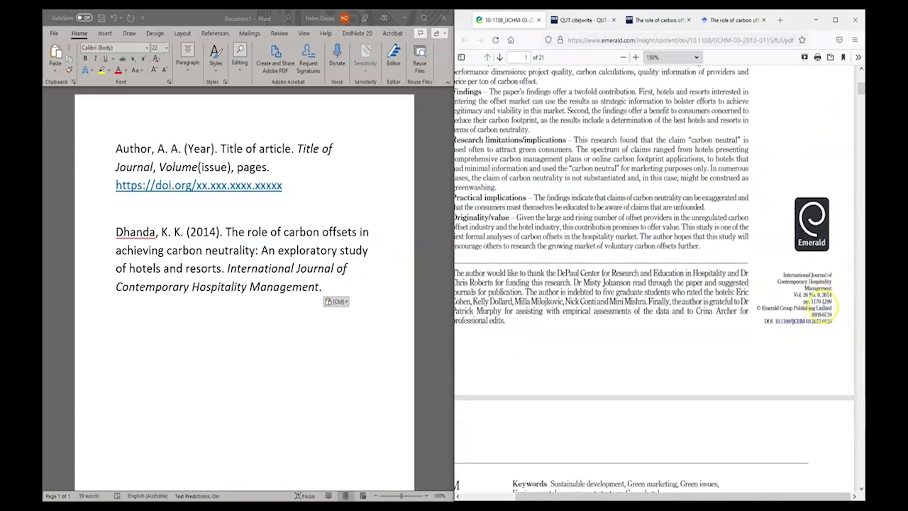
scroll(823, 307, up, 10)
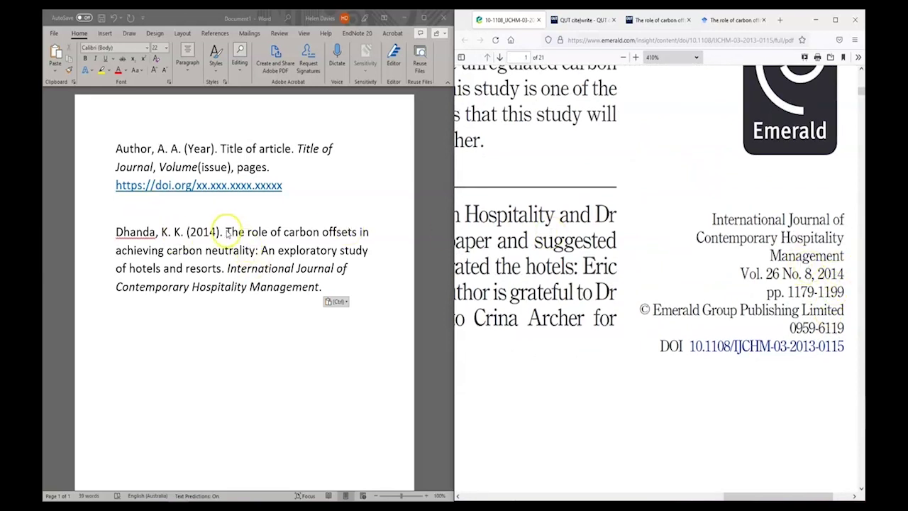
click(260, 251)
key(BackSpace)
text(.)
key(BackSpace)
text(:)
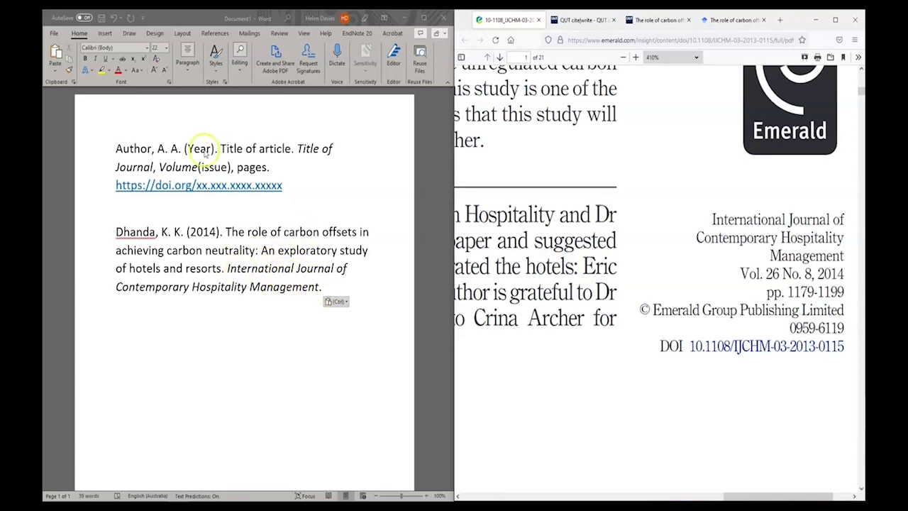
Replace the full stop after the journal title with a comma and add the template's volume, issue, pages and DOI placeholders after it
click(159, 167)
drag(168, 167, 274, 182)
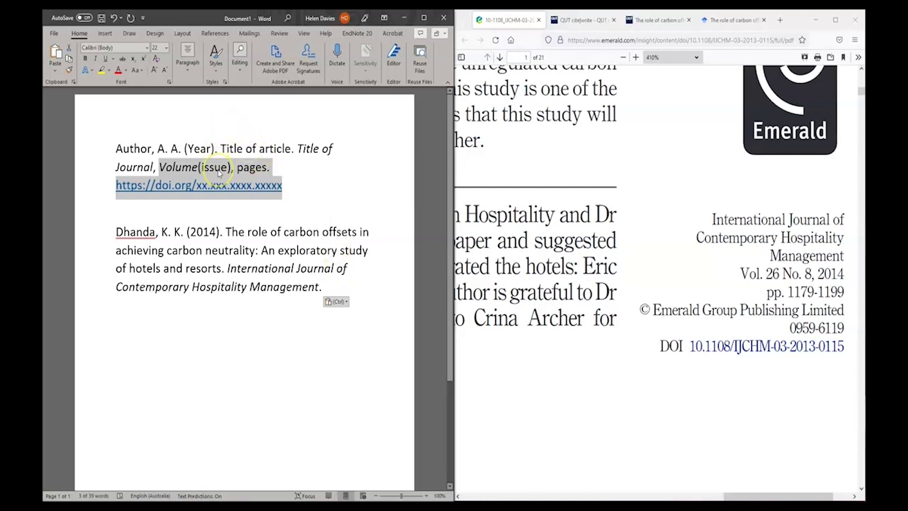
click(336, 288)
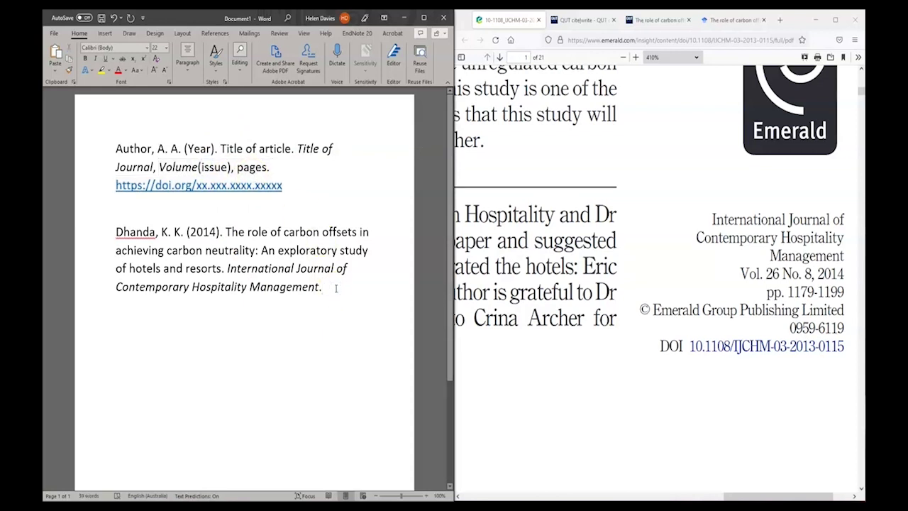
key(BackSpace)
click(152, 168)
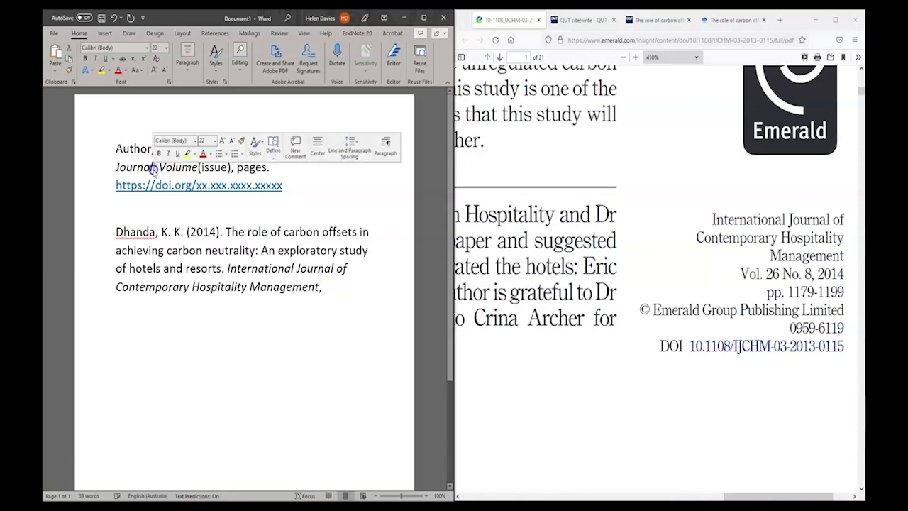
text(,)
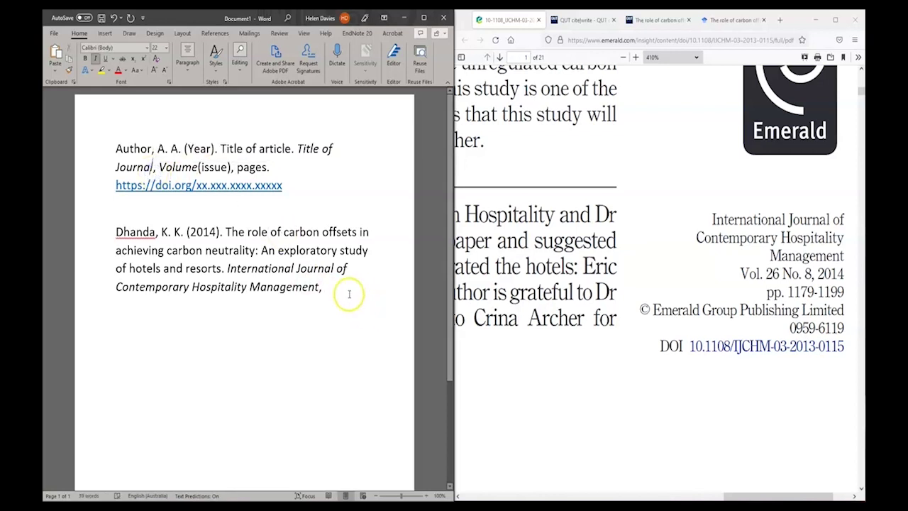
click(346, 289)
key(ctrl+v)
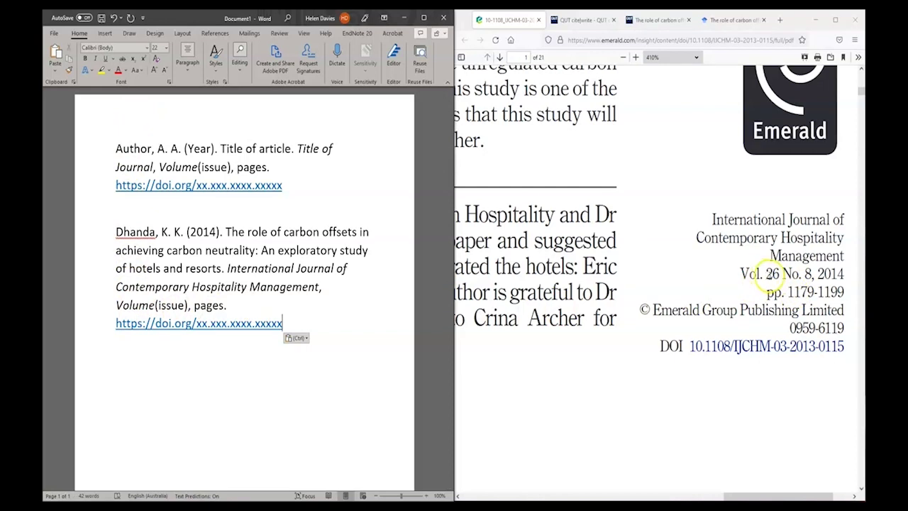
Using the PDF's publication details, replace the volume placeholder with an italic 26 and the issue placeholder with a non-italic 8
drag(739, 274, 816, 277)
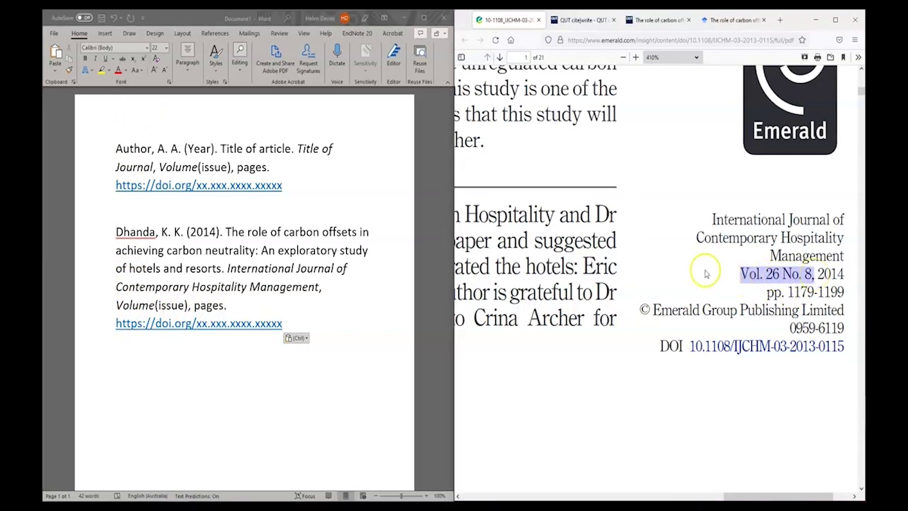
click(148, 306)
drag(156, 305, 119, 304)
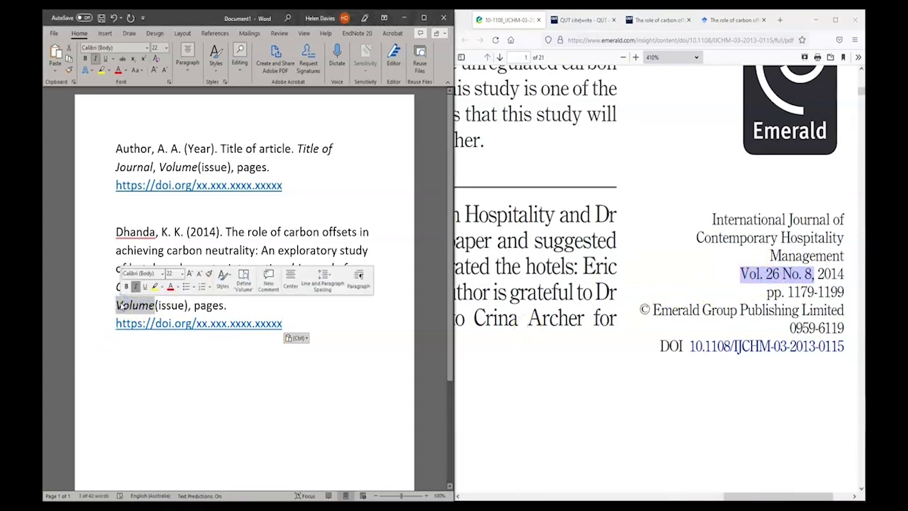
text(26)
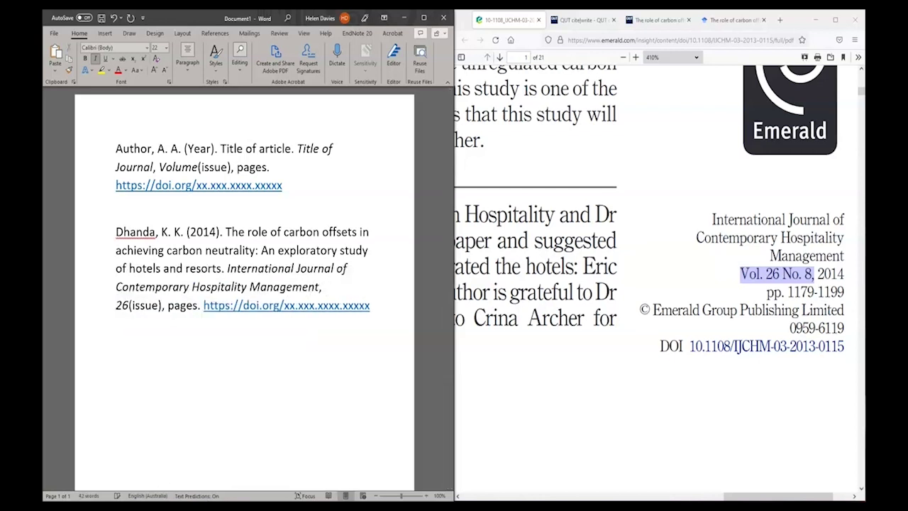
drag(157, 305, 131, 305)
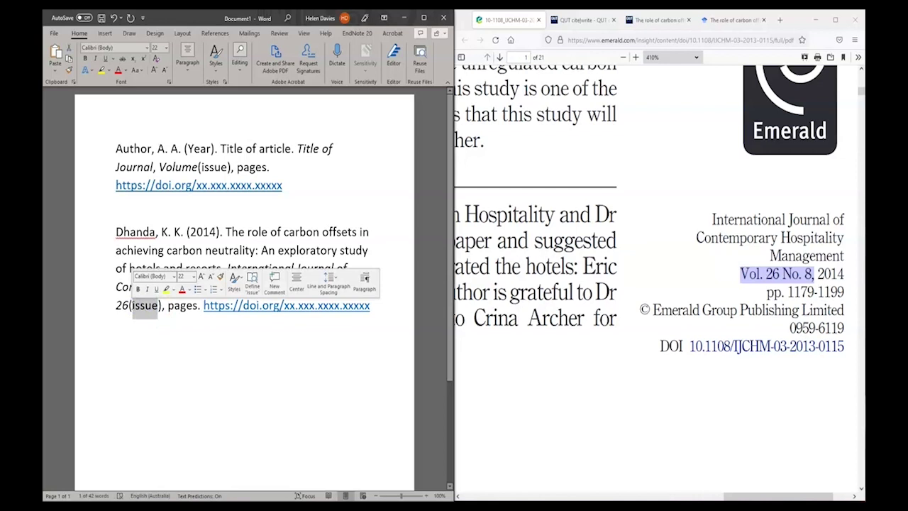
text(8),)
click(331, 287)
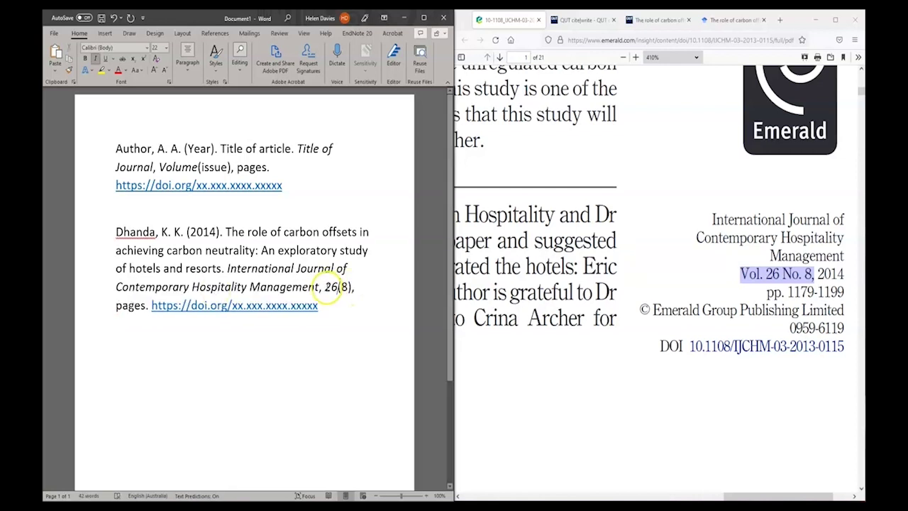
double_click(330, 287)
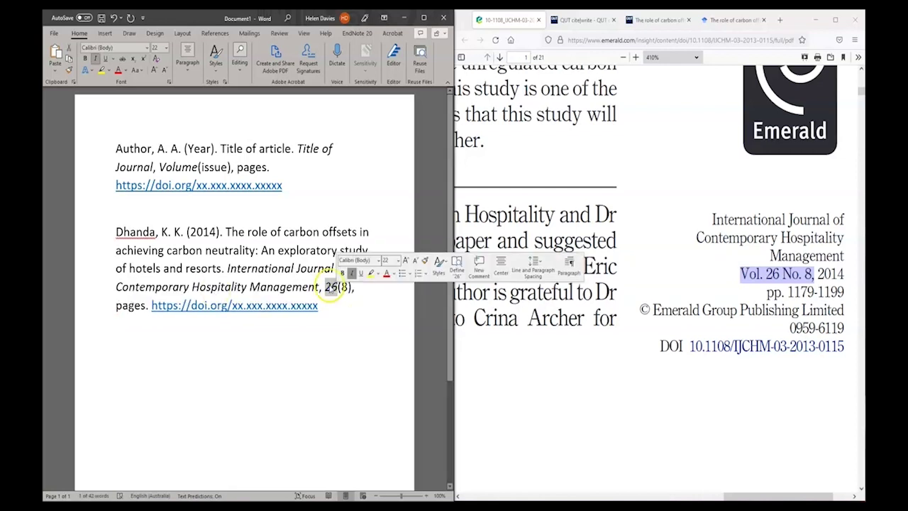
click(334, 287)
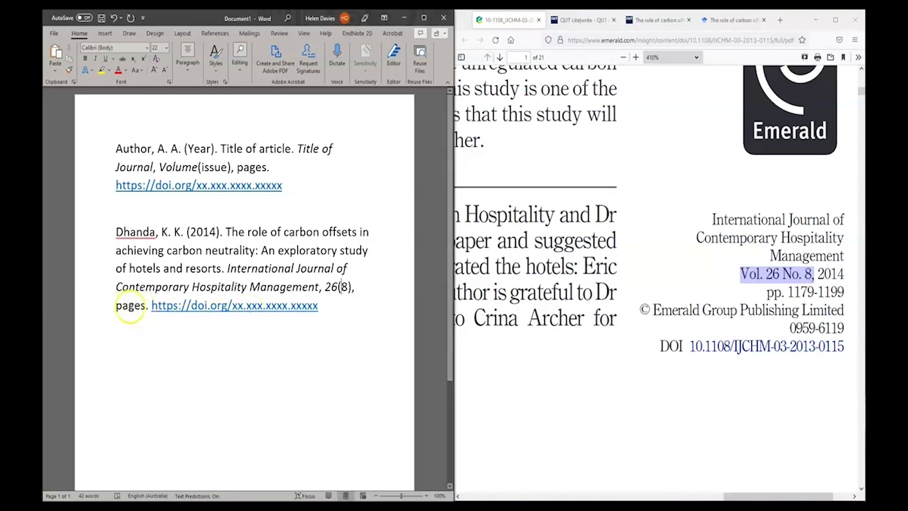
Look up the article's starting page in the PDF and replace the pages placeholder with "1179-"
click(816, 294)
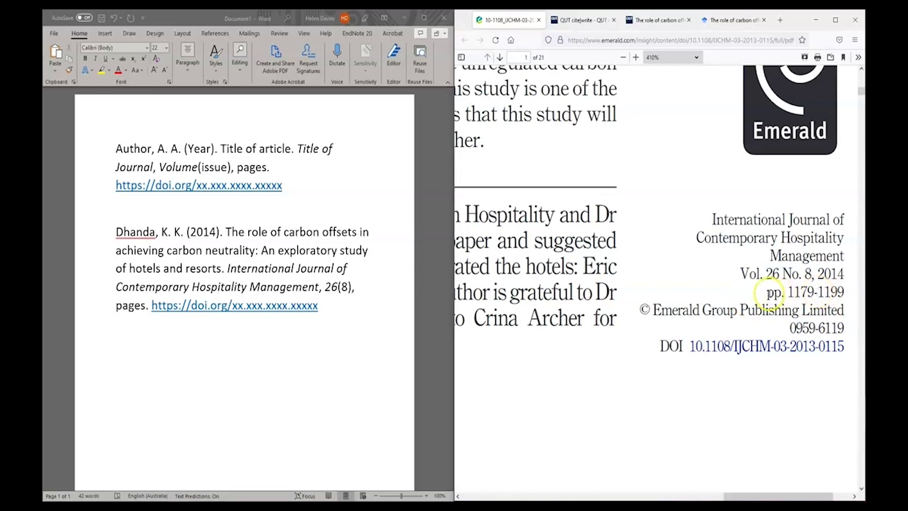
drag(766, 292, 839, 292)
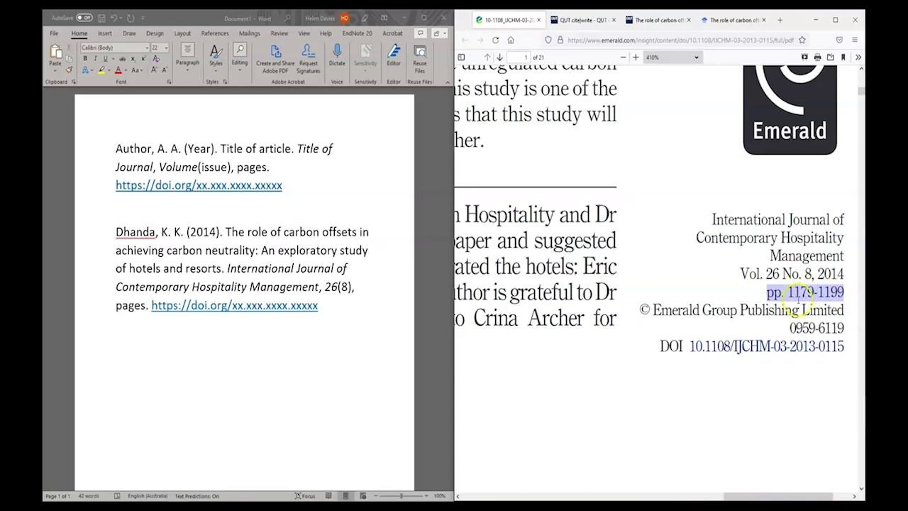
scroll(801, 376, up, 10)
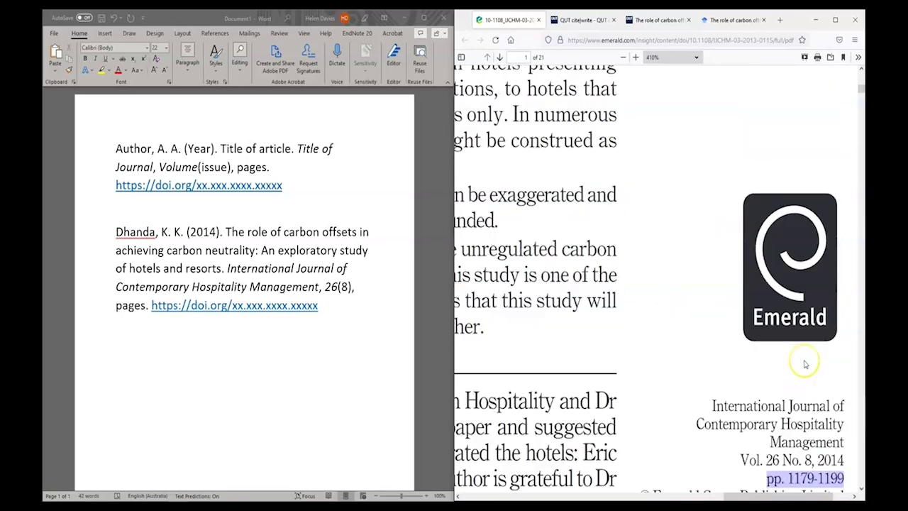
scroll(805, 364, up, 5)
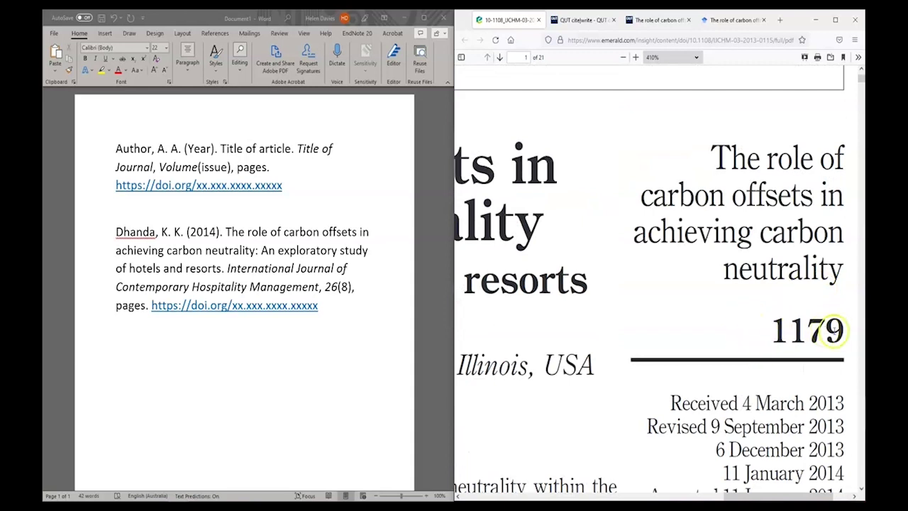
click(137, 310)
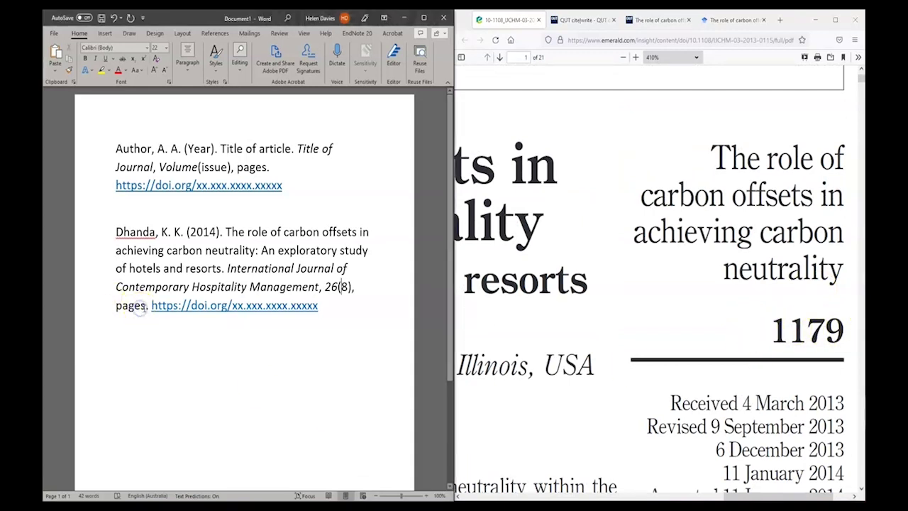
drag(145, 307, 119, 313)
text(1179-)
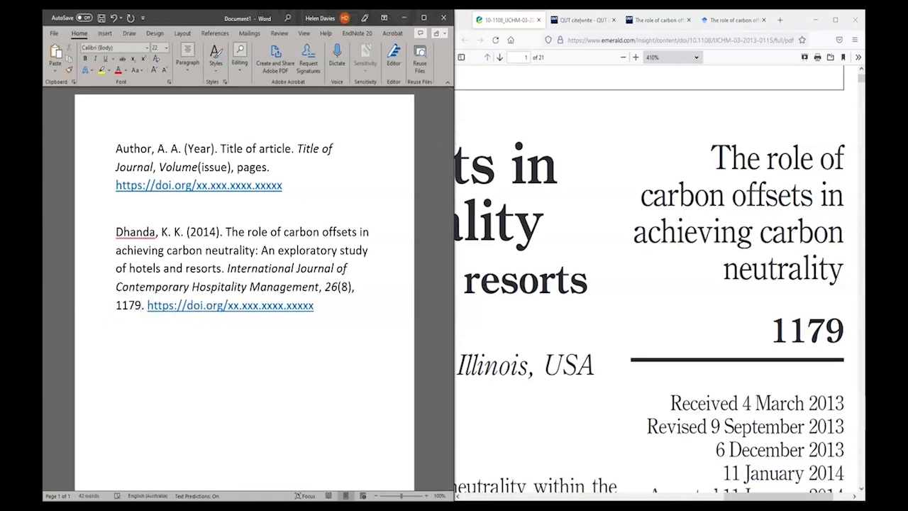
Look up the page number on the PDF's last page and complete the reference's page range with 1199
click(716, 308)
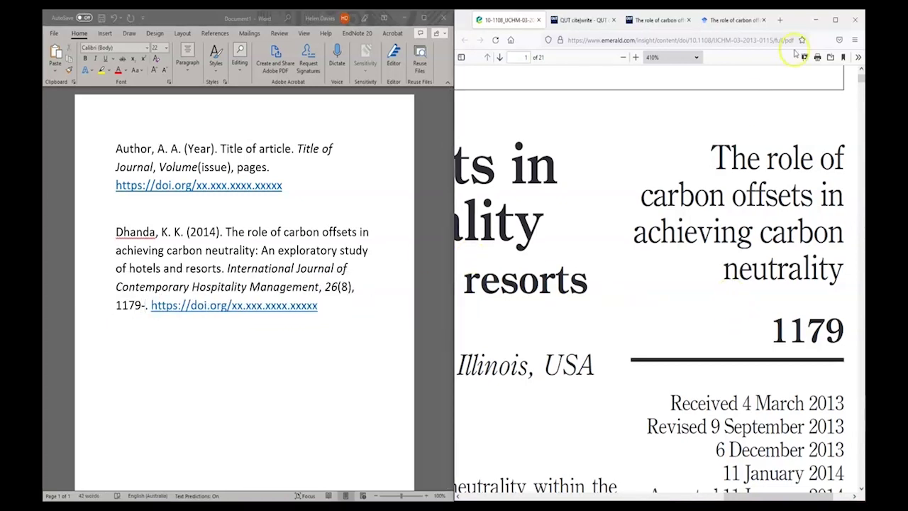
drag(861, 83, 861, 485)
scroll(817, 252, down, 5)
scroll(818, 254, up, 5)
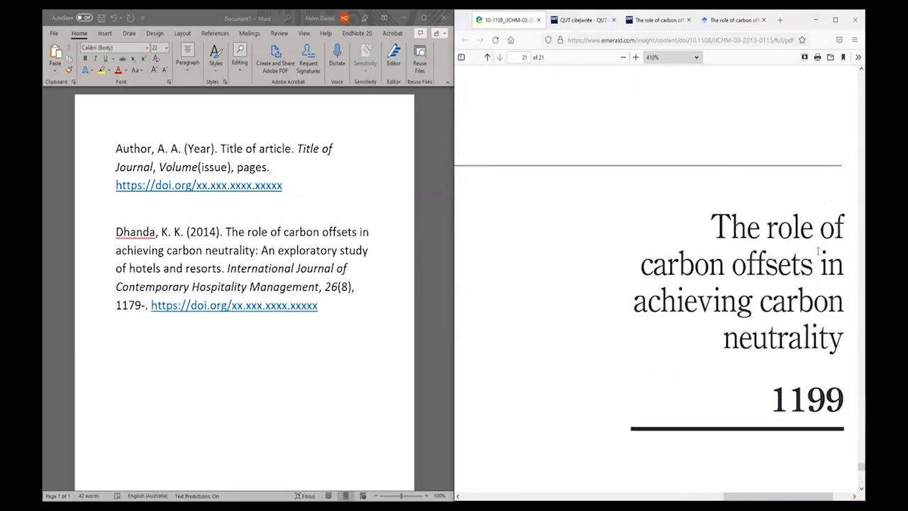
click(144, 306)
text(11)
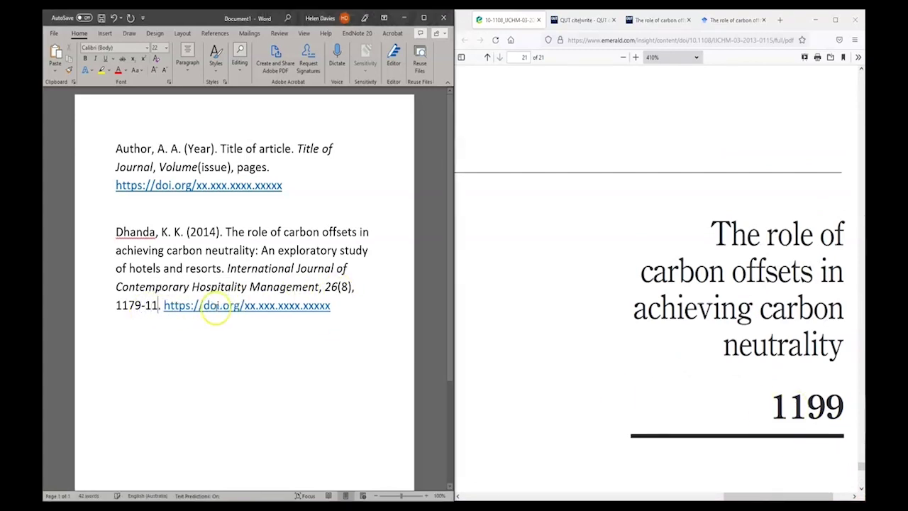
text(99)
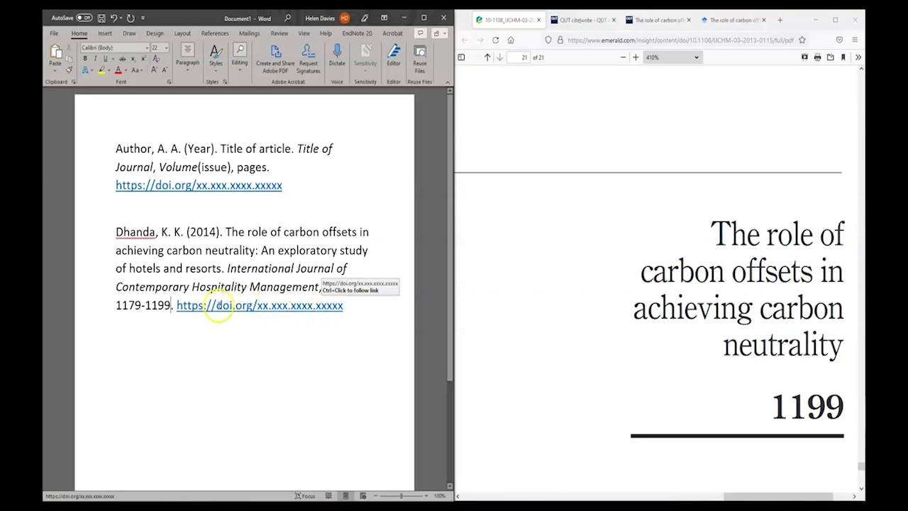
click(860, 467)
drag(860, 466, 860, 196)
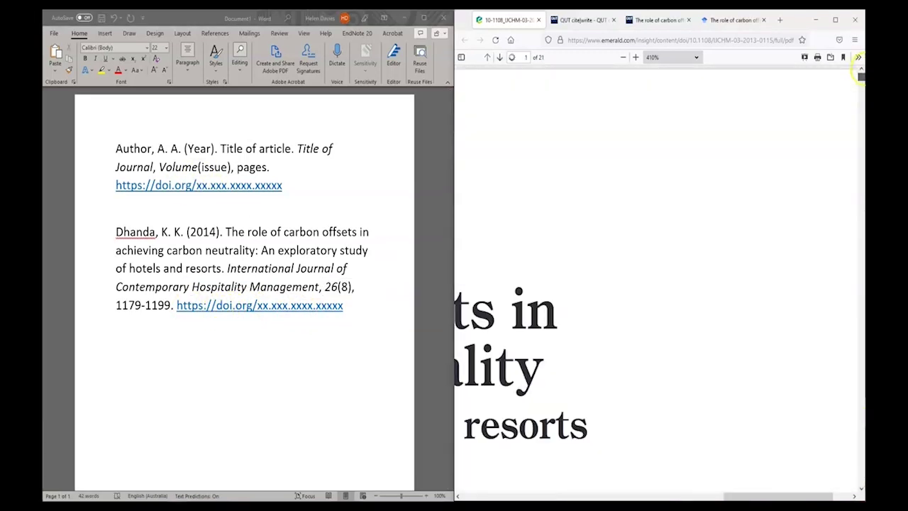
scroll(800, 298, down, 15)
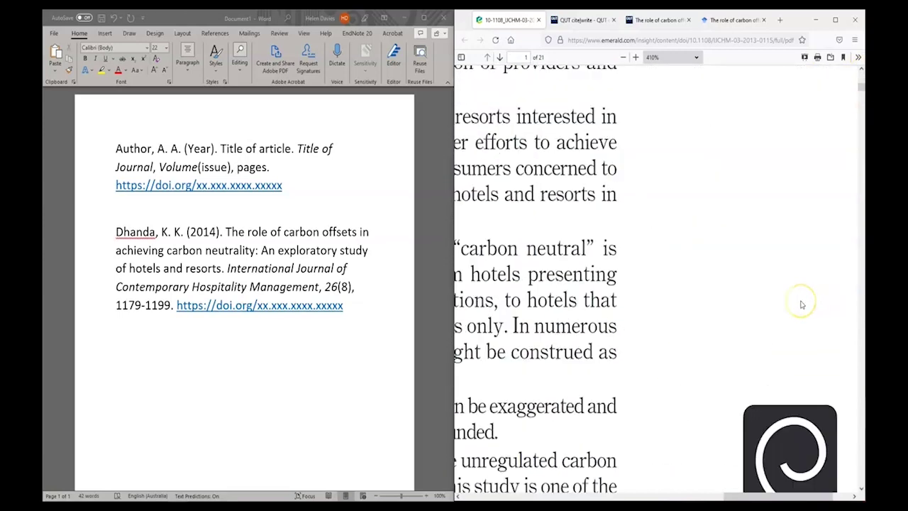
scroll(799, 305, down, 2)
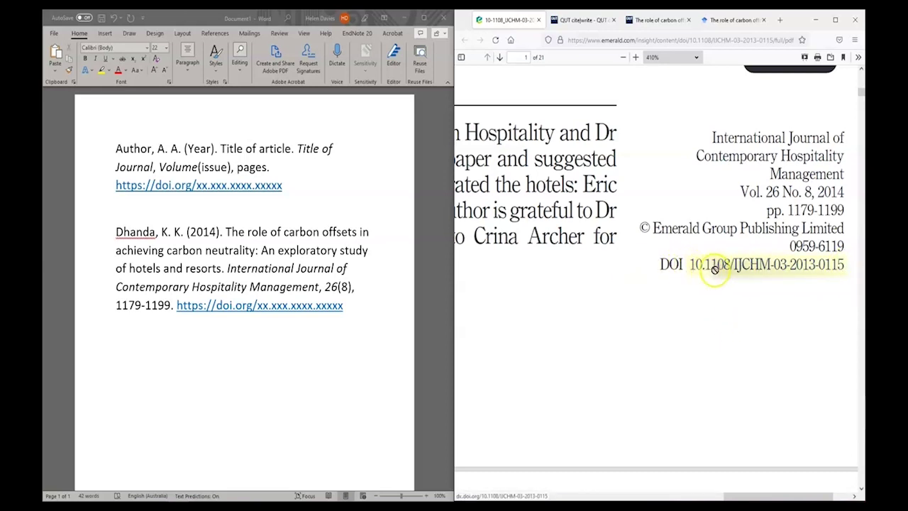
drag(685, 270, 829, 269)
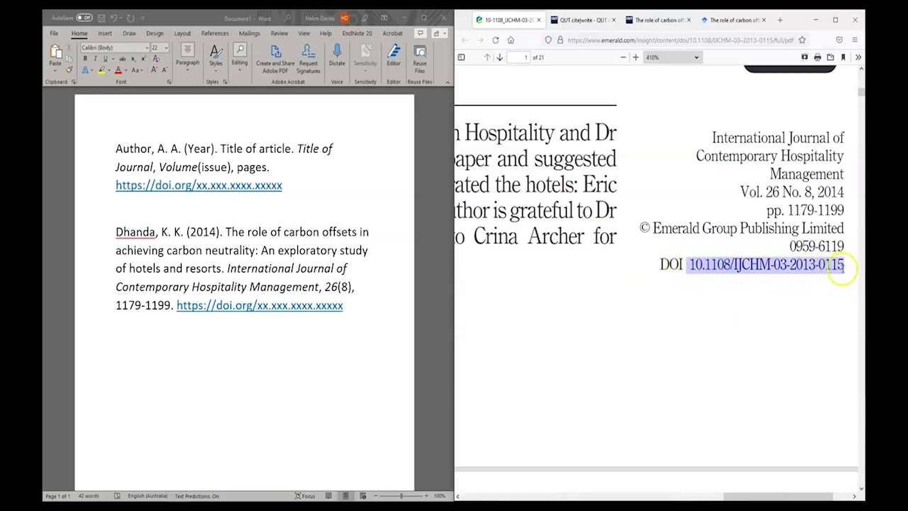
Replace the placeholder DOI link at the end of the article's reference with the copied DOI, using merged formatting
click(181, 312)
drag(345, 306, 178, 306)
key(Delete)
key(ctrl+v)
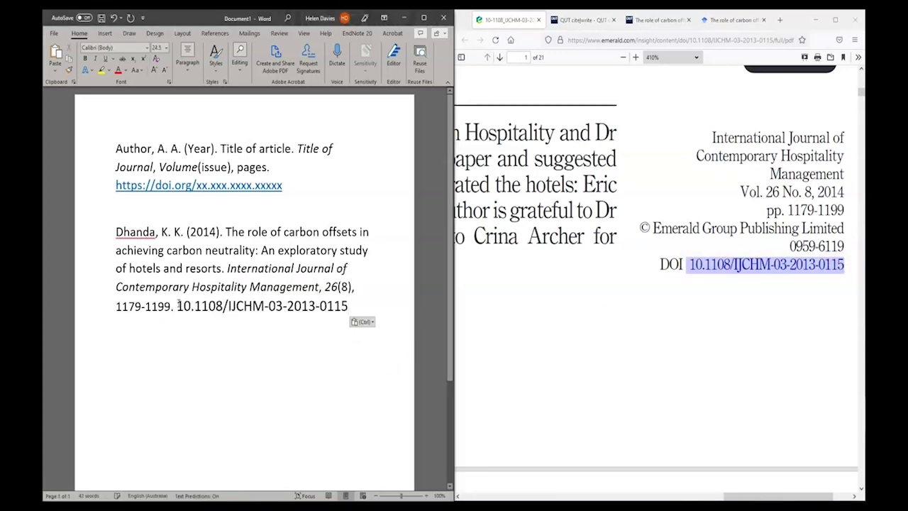
click(362, 321)
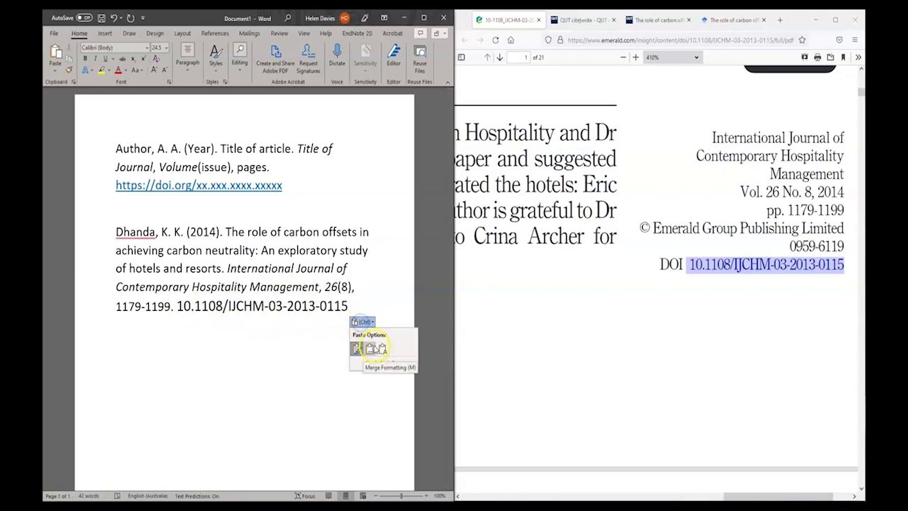
click(373, 348)
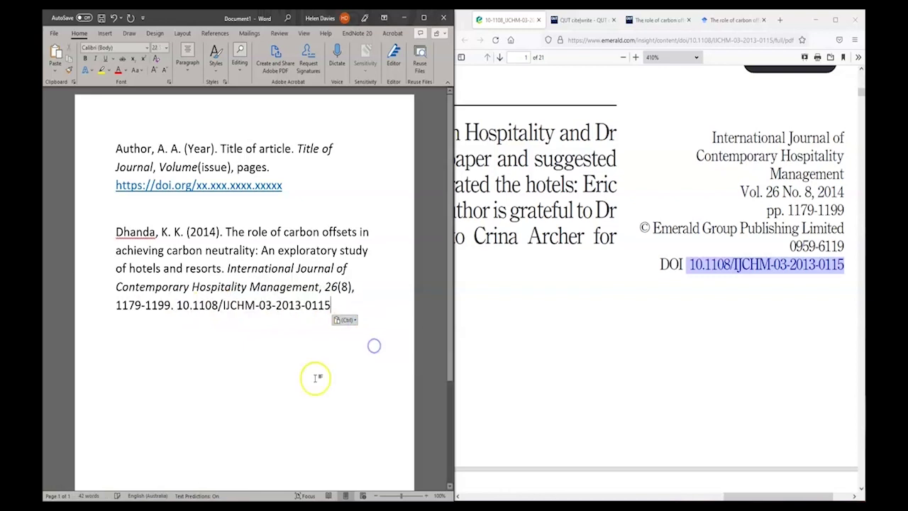
click(177, 307)
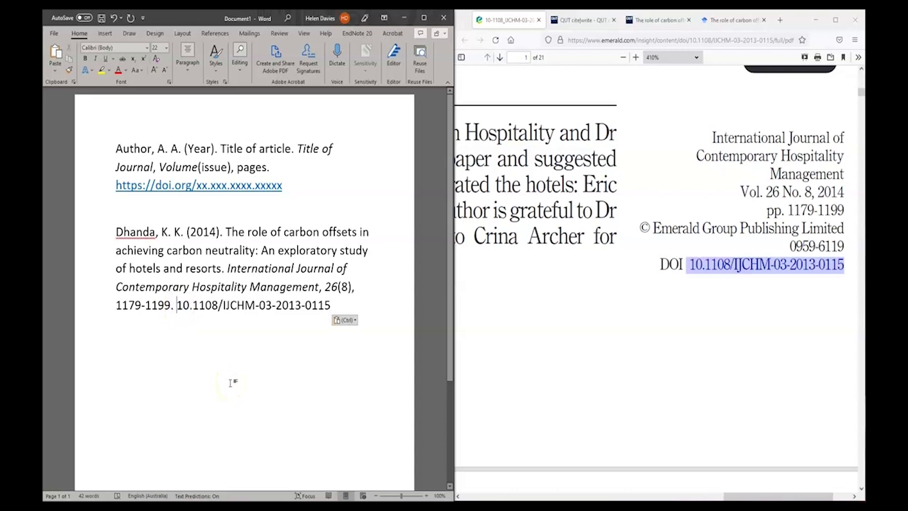
text(http)
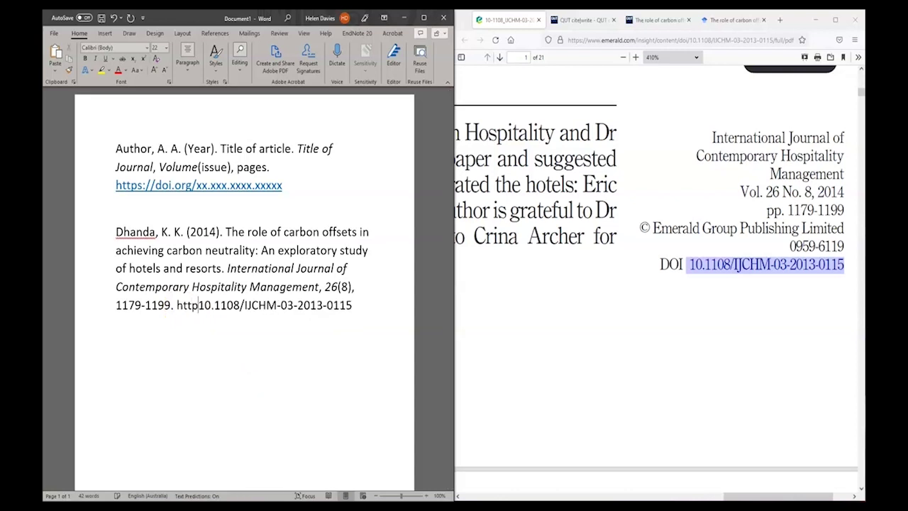
text(s)
text(://)
text(doi.o)
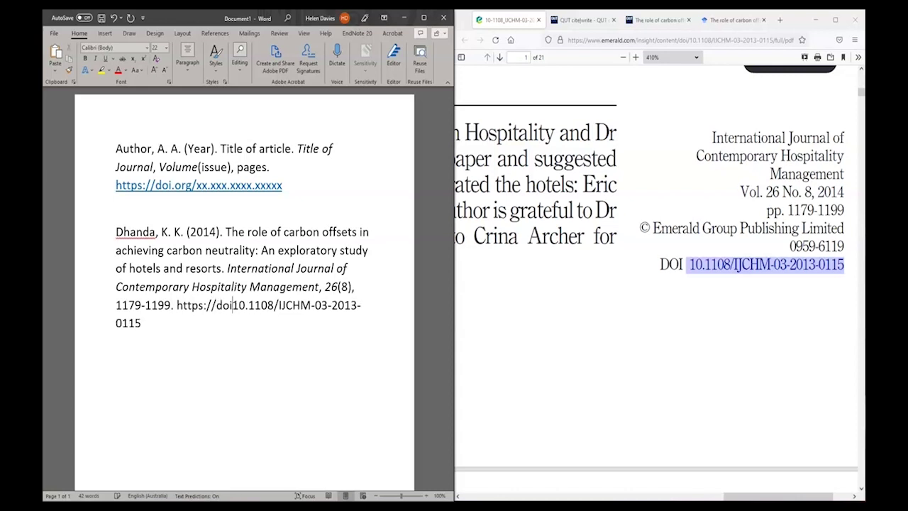
text(rg/)
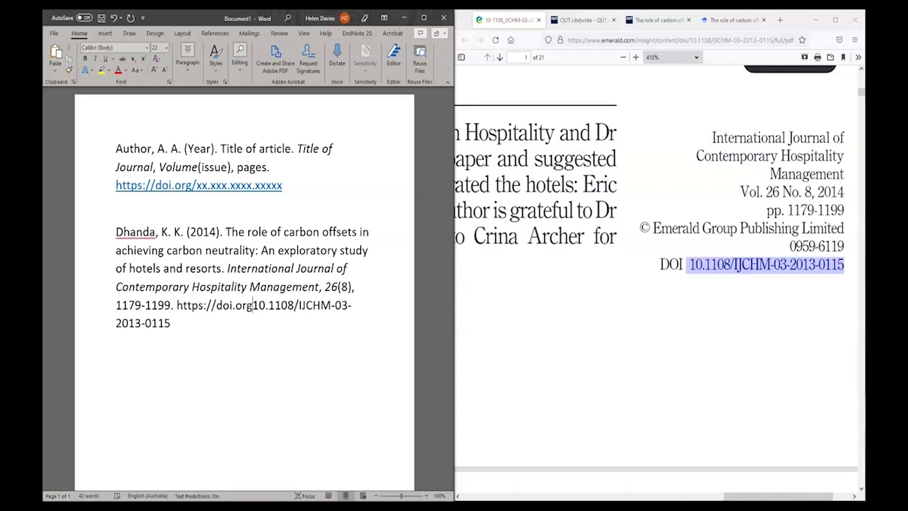
click(200, 325)
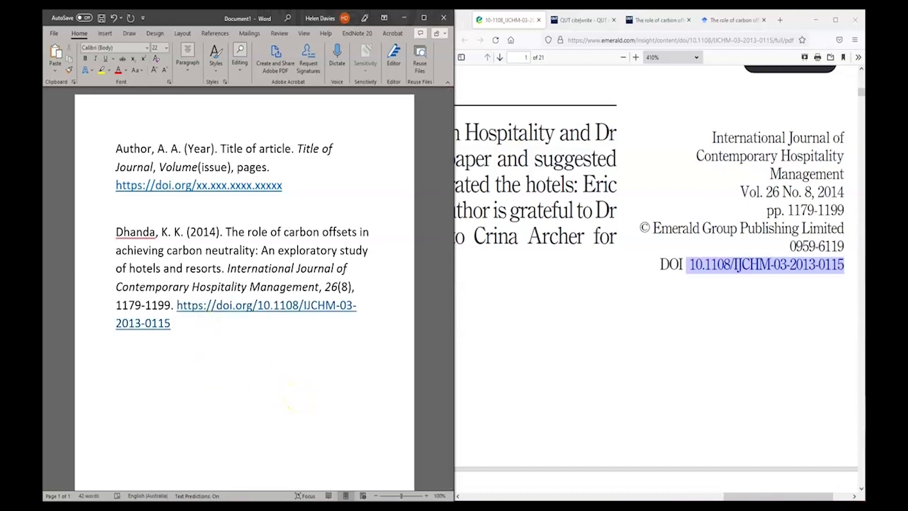
Bring up the cite|write electronic article example and, following its layout, apply a hanging indent to the whole article reference
click(581, 20)
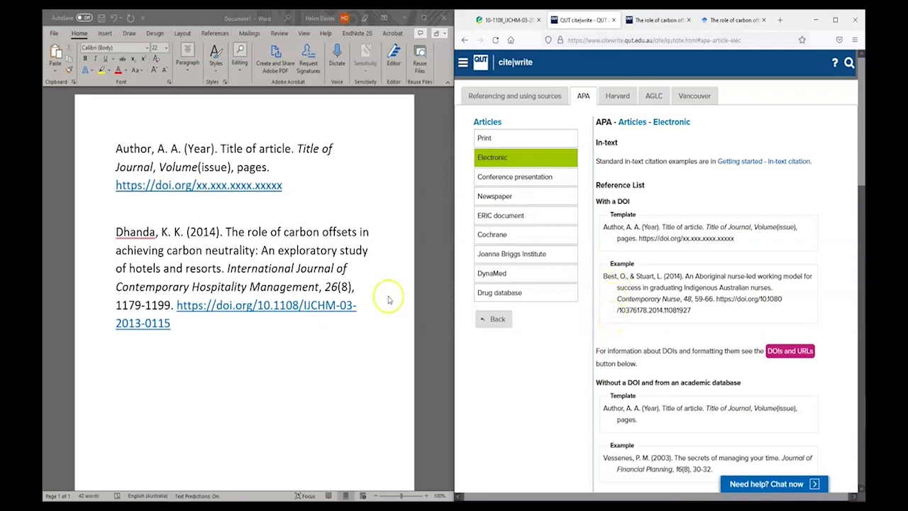
click(117, 233)
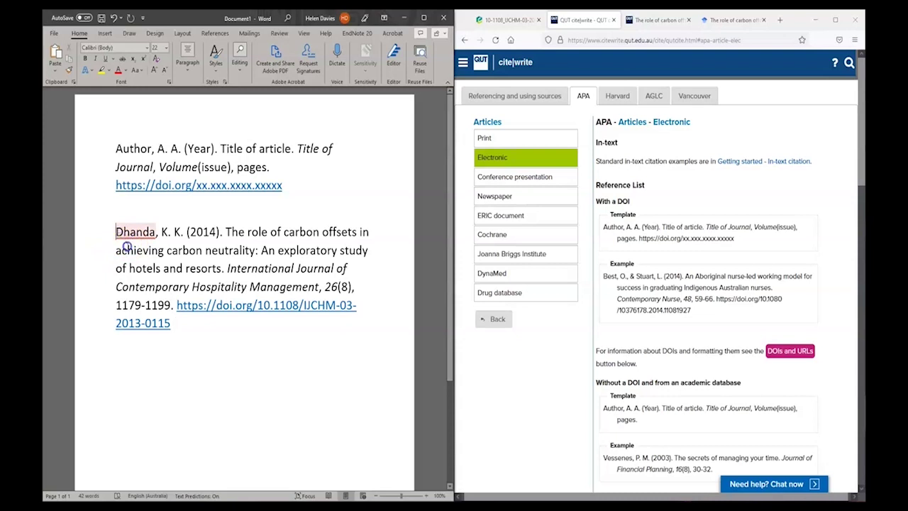
shift+click(173, 323)
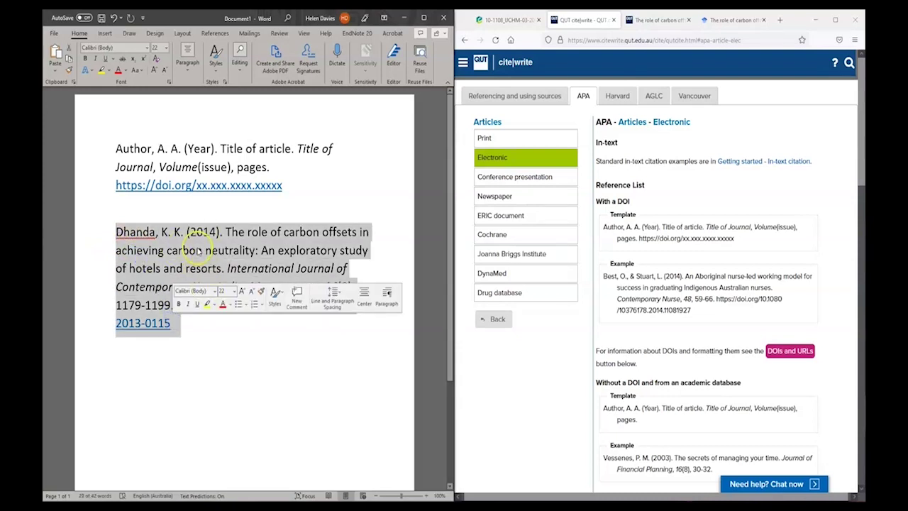
right_click(197, 248)
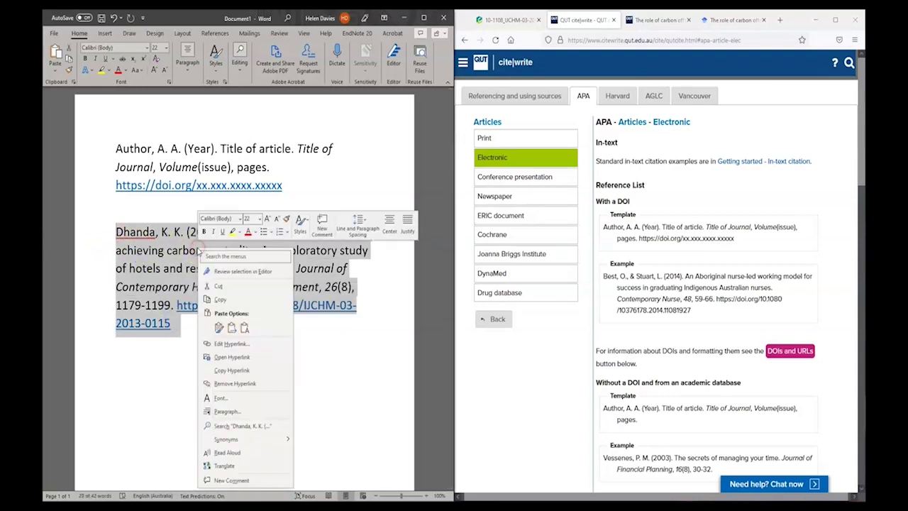
click(227, 411)
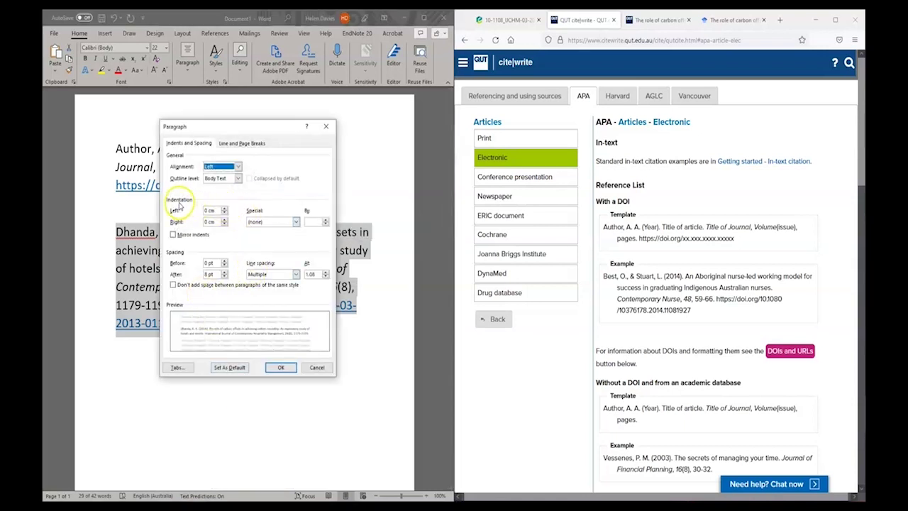
click(267, 221)
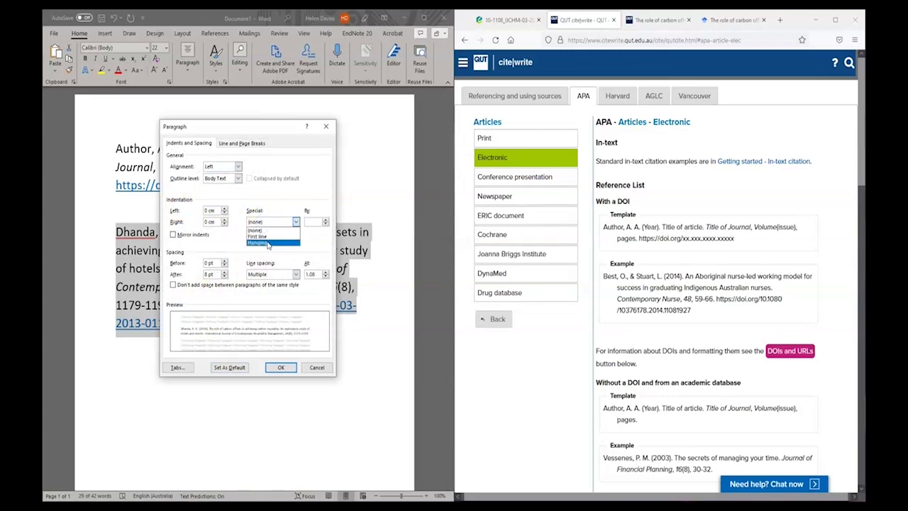
click(268, 243)
click(282, 368)
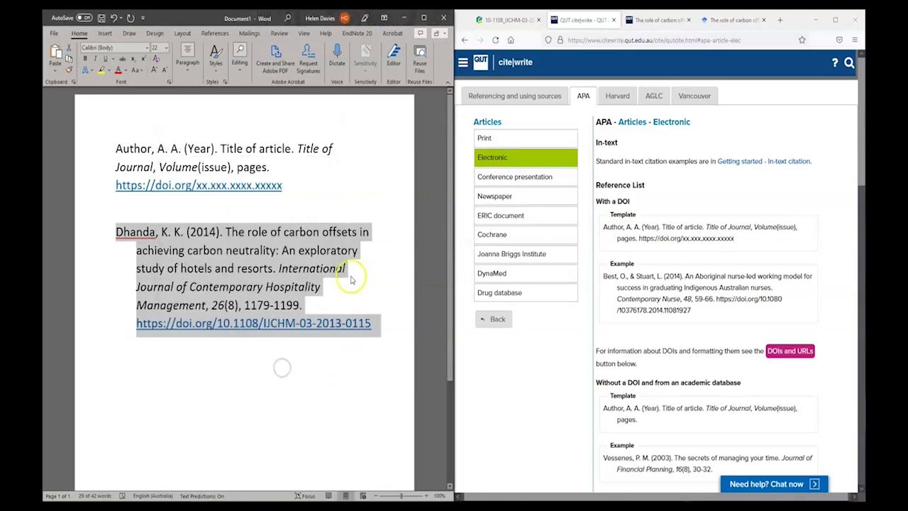
click(350, 288)
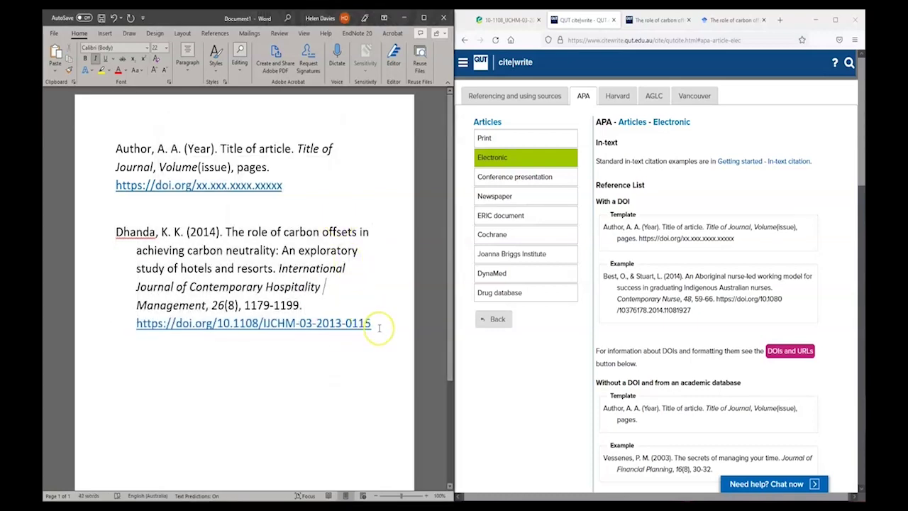